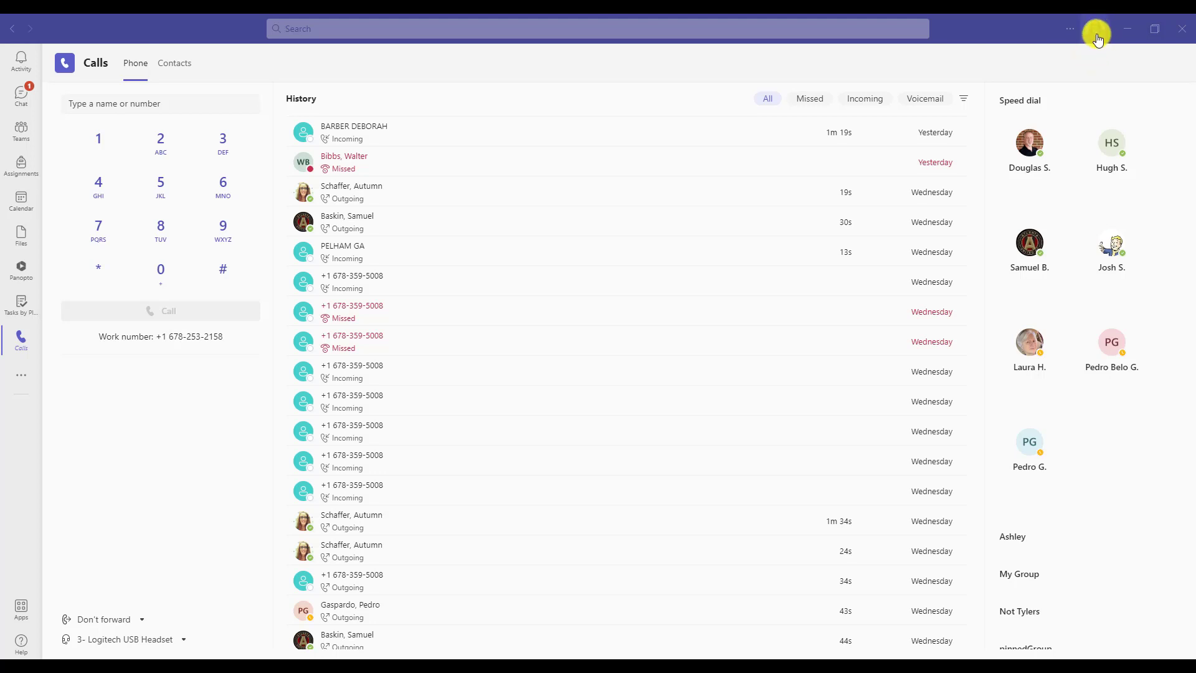
Look through the account settings' General page, then close Settings to return to Calls.
{"action": "left_click", "coordinate": [1097, 40]}
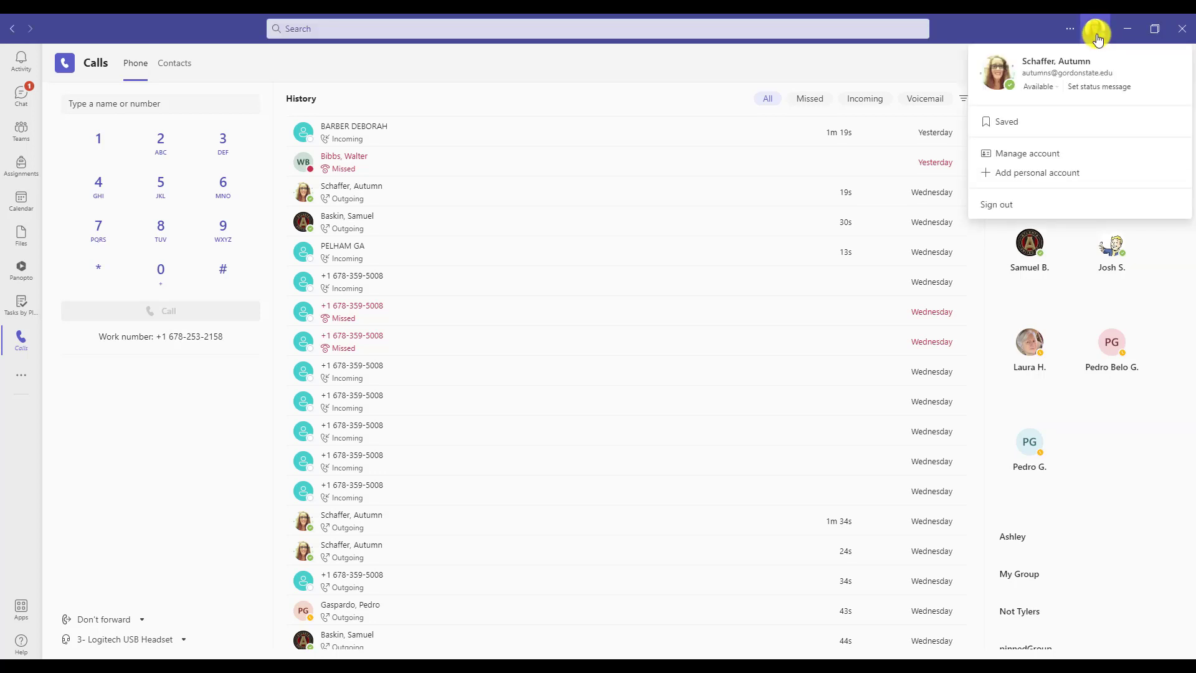
{"action": "left_click", "coordinate": [1057, 91]}
{"action": "left_click", "coordinate": [1031, 160]}
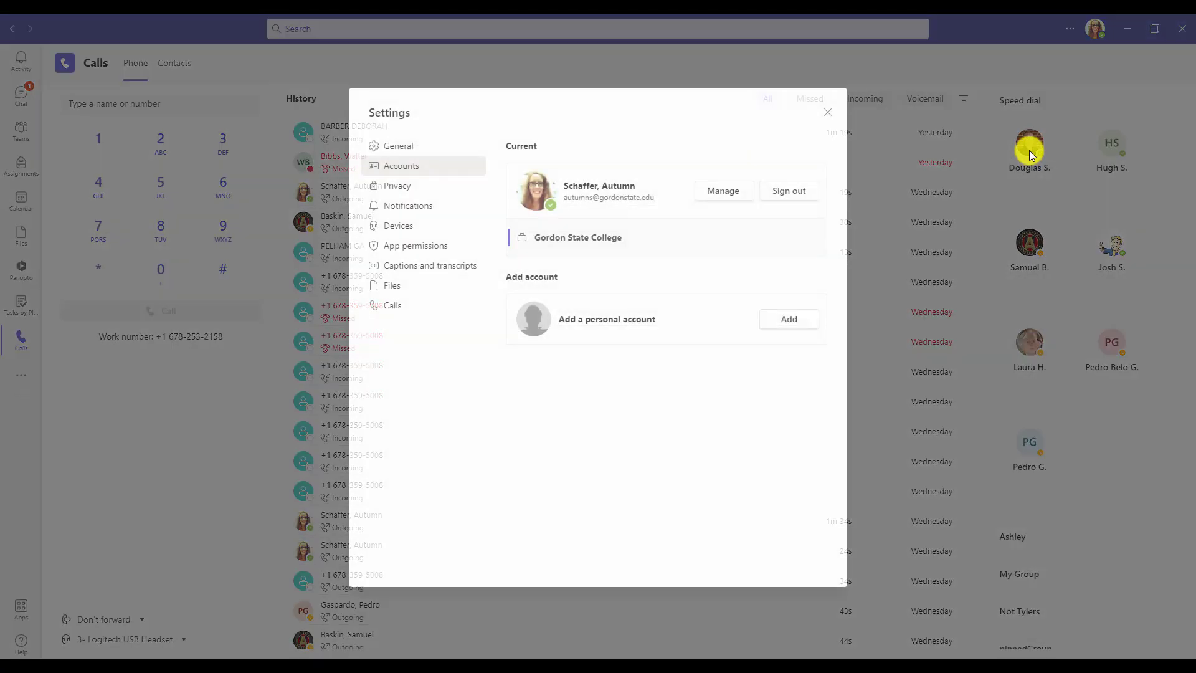
{"action": "left_click", "coordinate": [438, 150]}
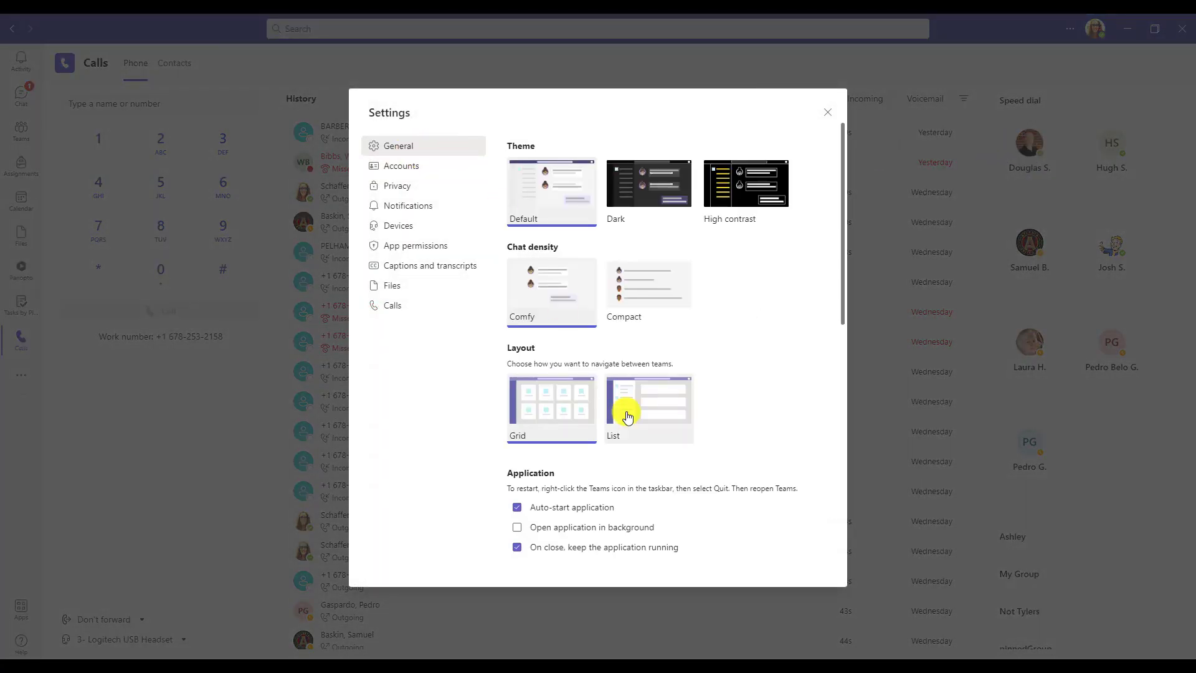
{"action": "scroll", "coordinate": [630, 392], "scroll_direction": "down", "scroll_amount": 3}
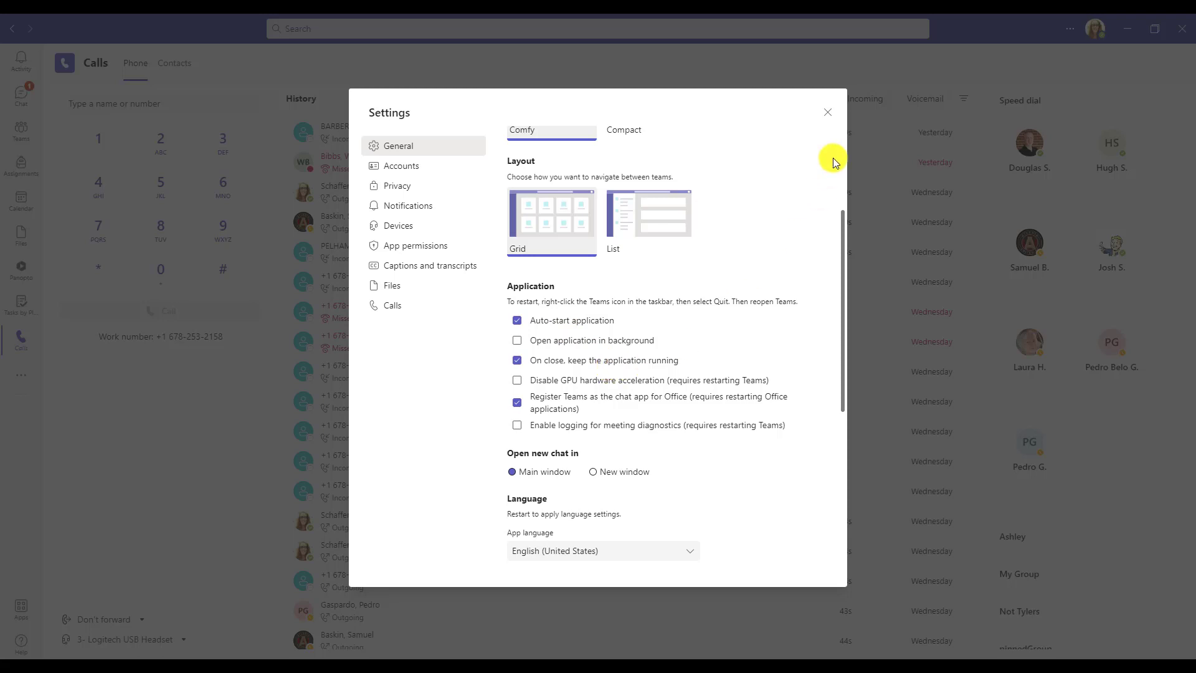
{"action": "left_click", "coordinate": [826, 113]}
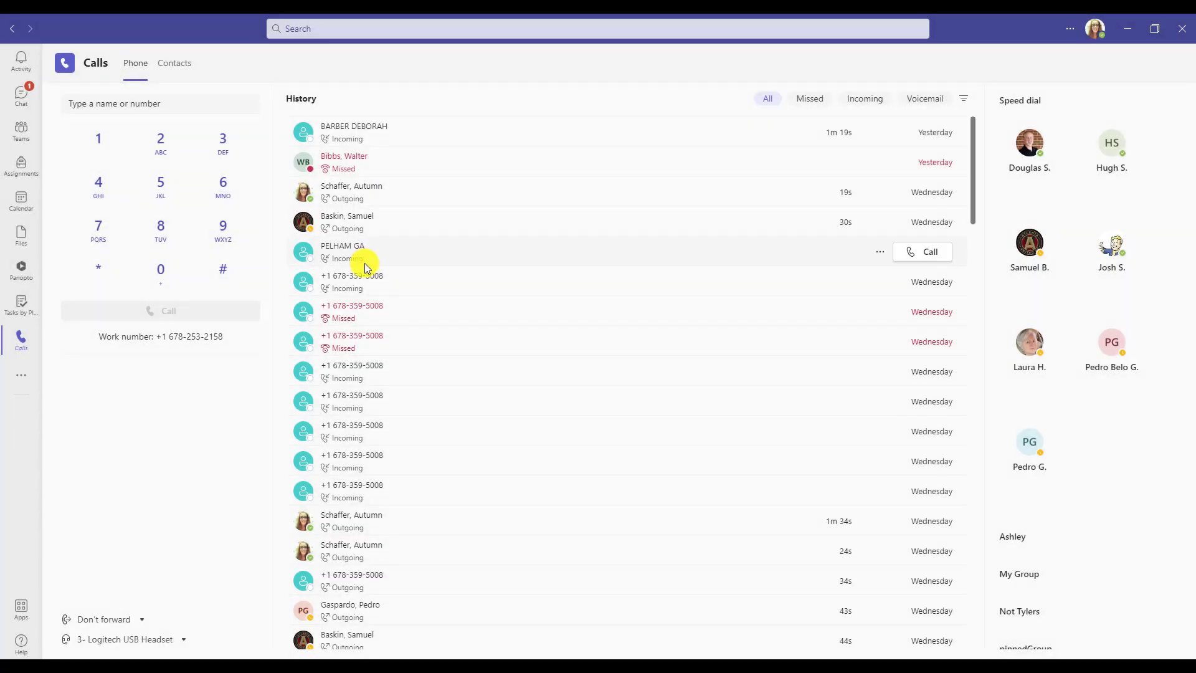
Pin the Calls app to the app bar and open Calls from its pinned icon.
{"action": "key", "text": "ctrl+1"}
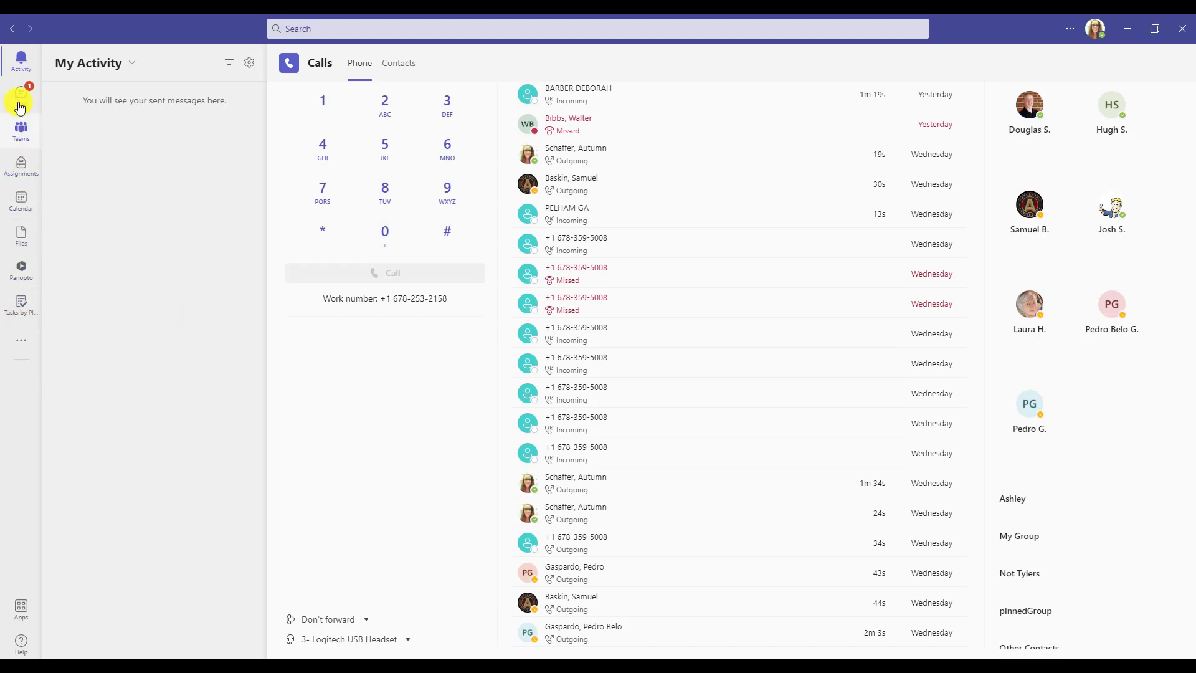
{"action": "left_click", "coordinate": [19, 340]}
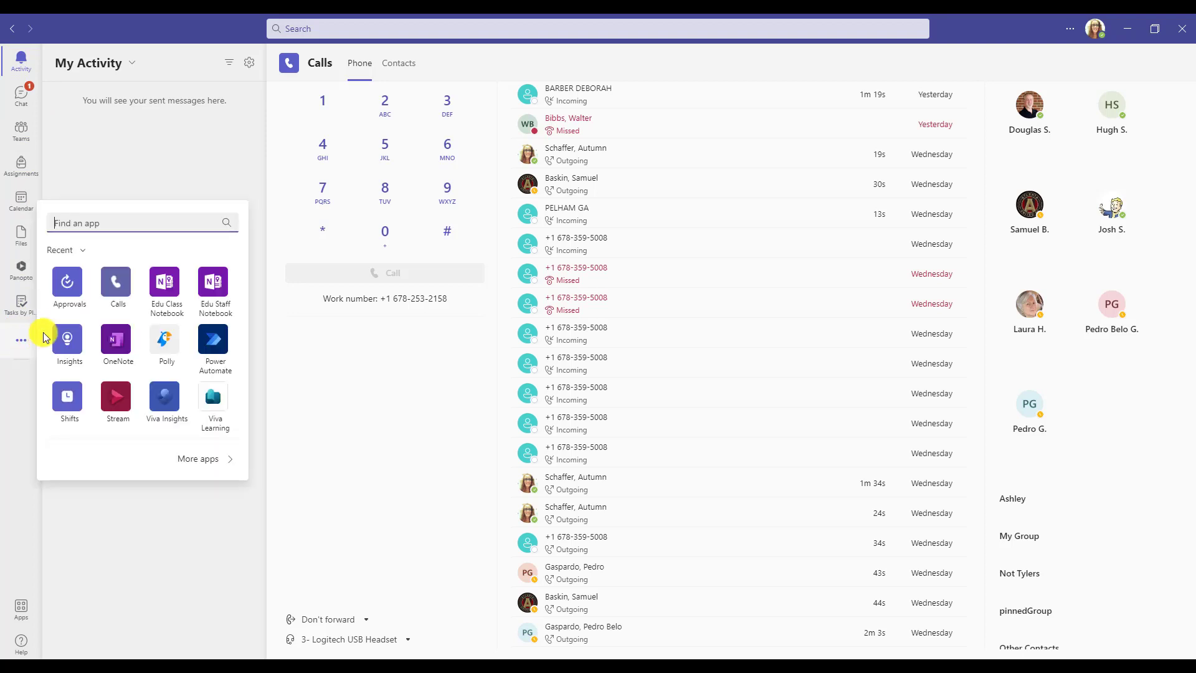
{"action": "right_click", "coordinate": [126, 304]}
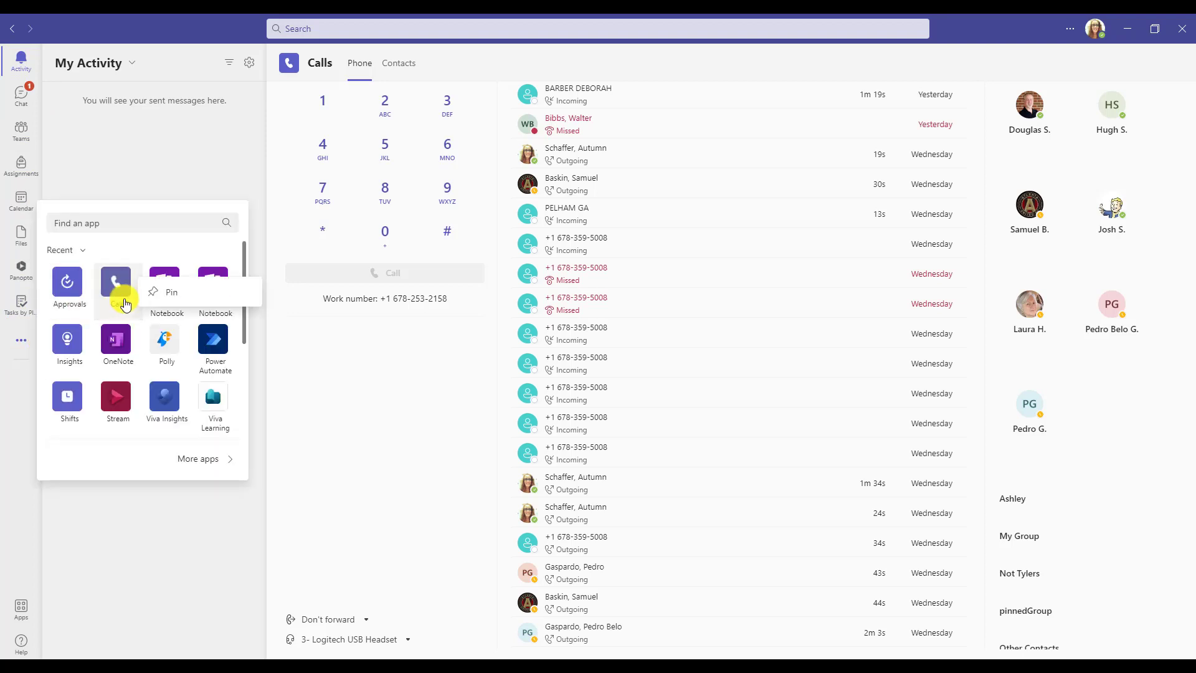
{"action": "left_click", "coordinate": [167, 296]}
{"action": "left_click", "coordinate": [171, 506]}
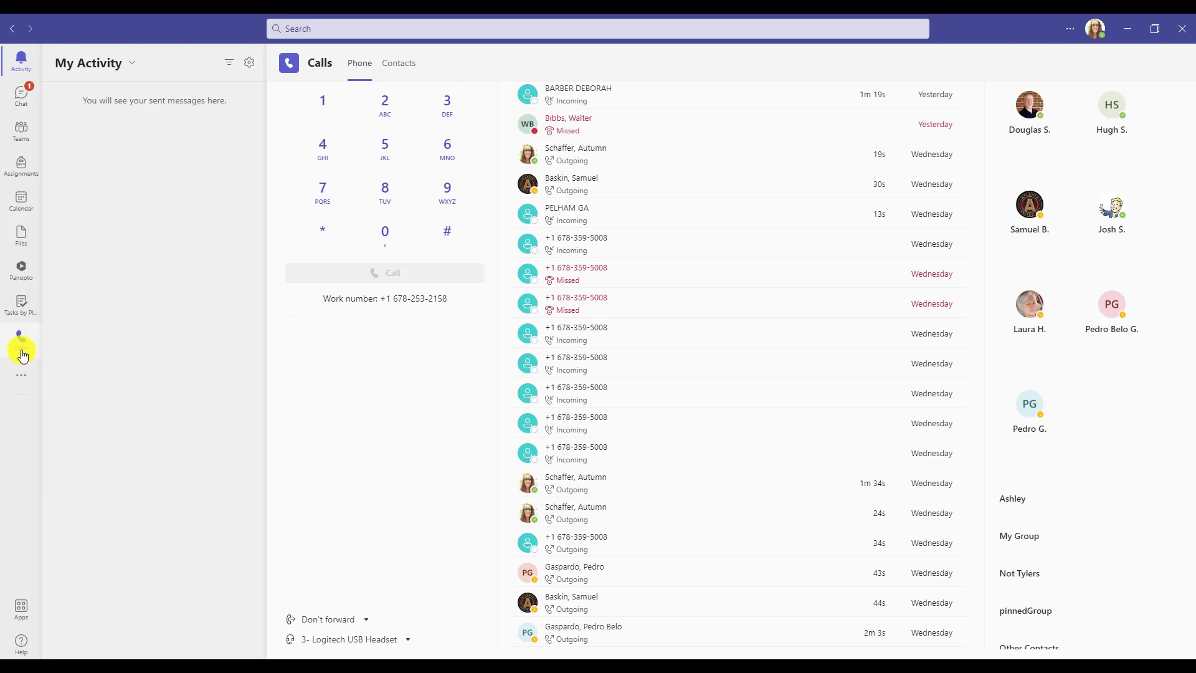
{"action": "left_click", "coordinate": [19, 344]}
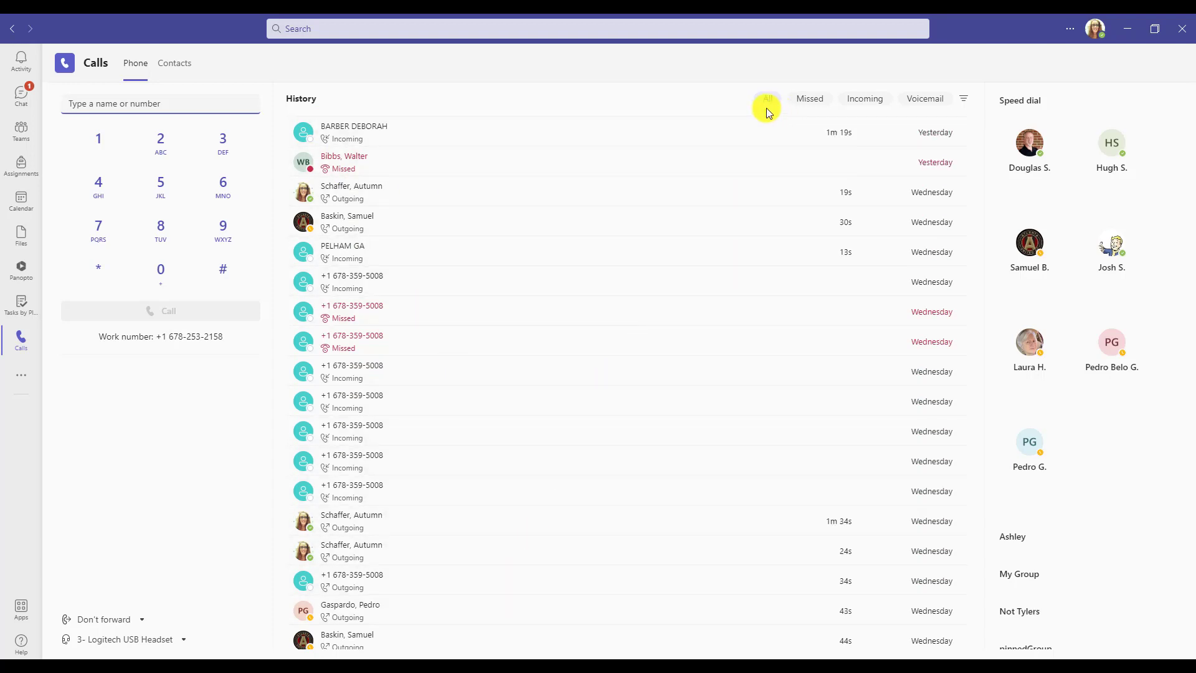
{"action": "left_click", "coordinate": [915, 105]}
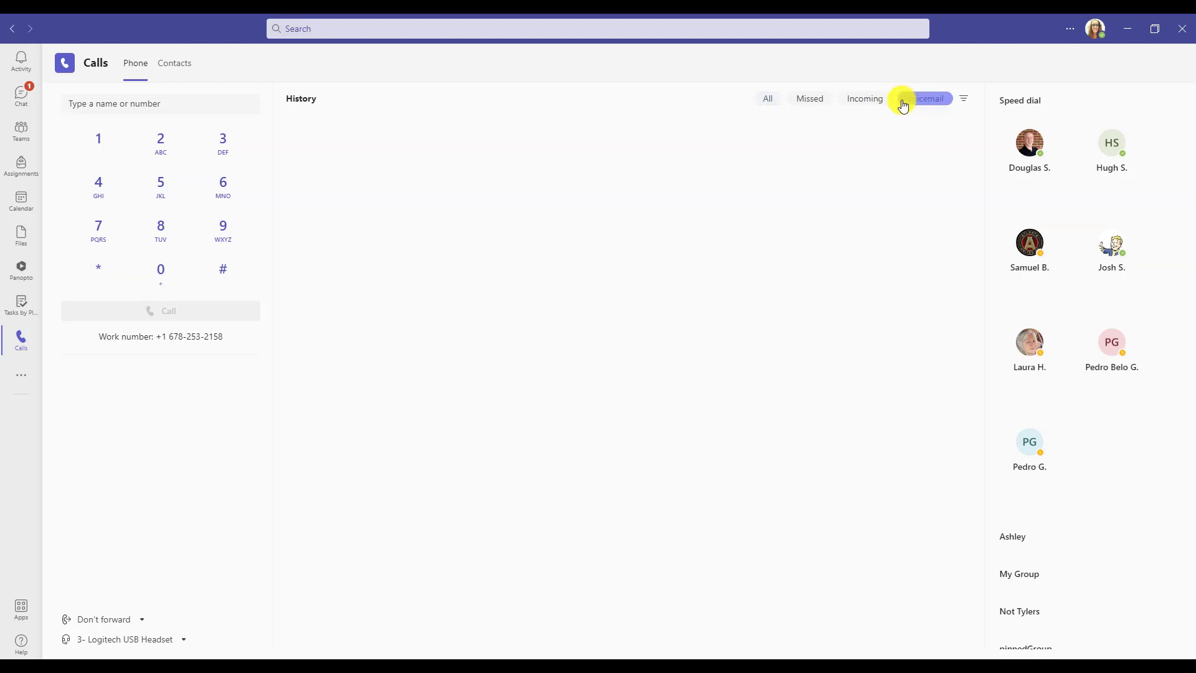
{"action": "left_click", "coordinate": [775, 106]}
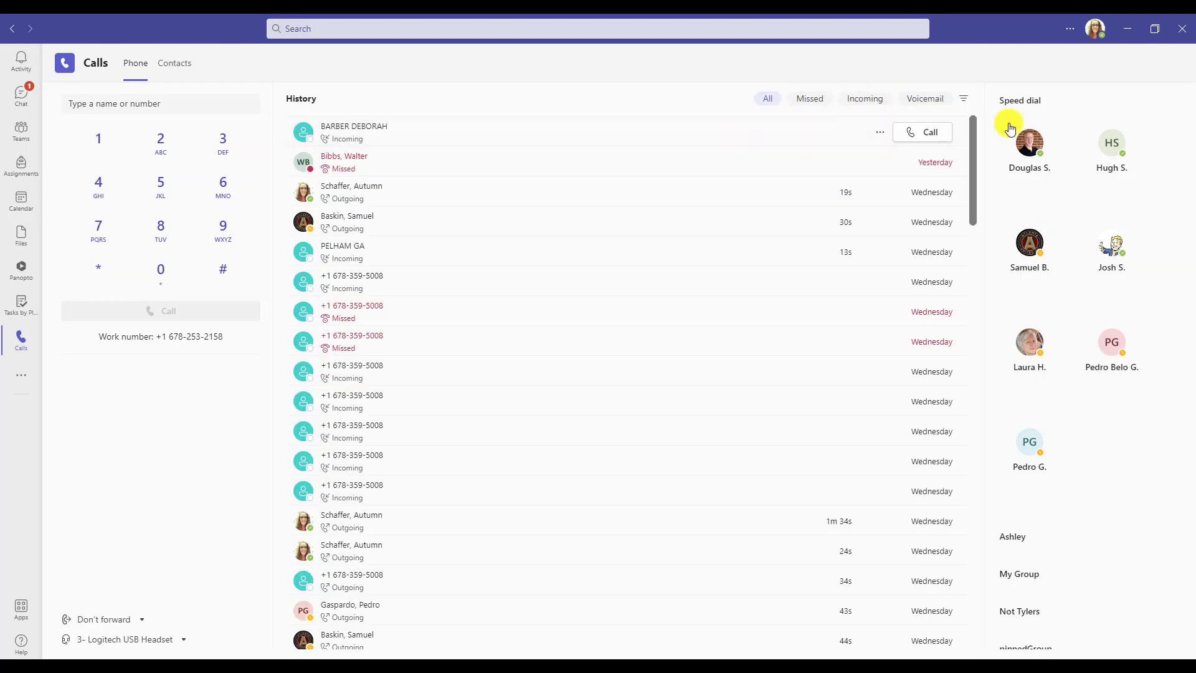
{"action": "mouse_move", "coordinate": [1029, 290]}
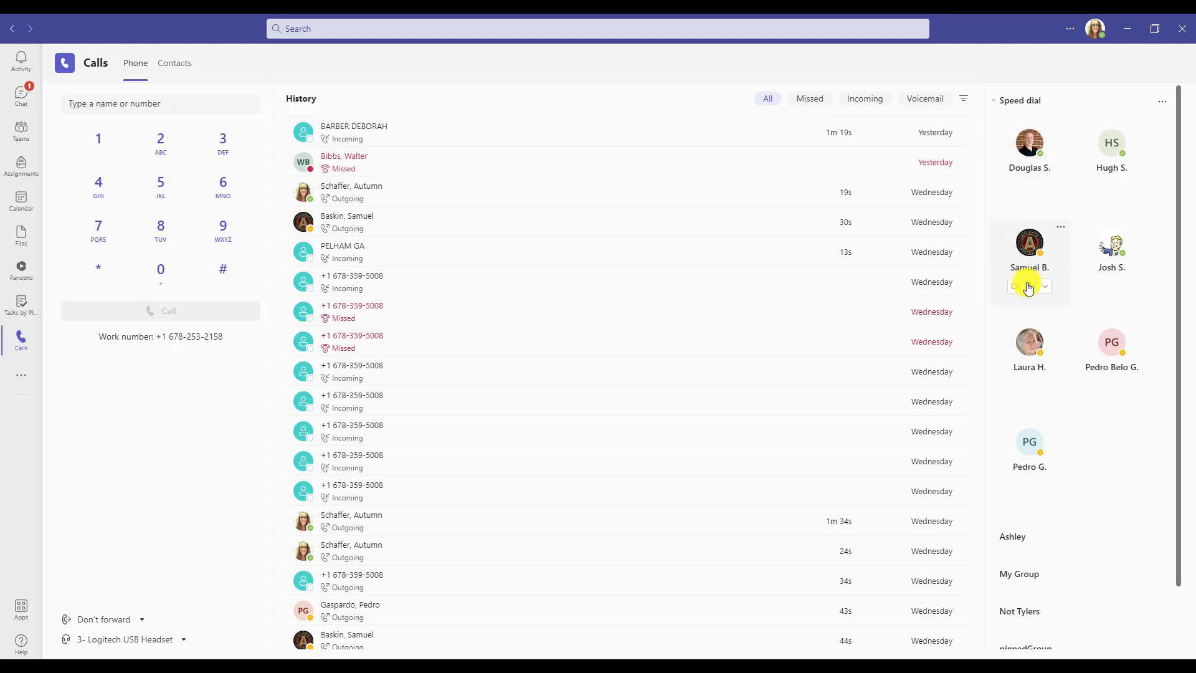
{"action": "mouse_move", "coordinate": [1148, 179]}
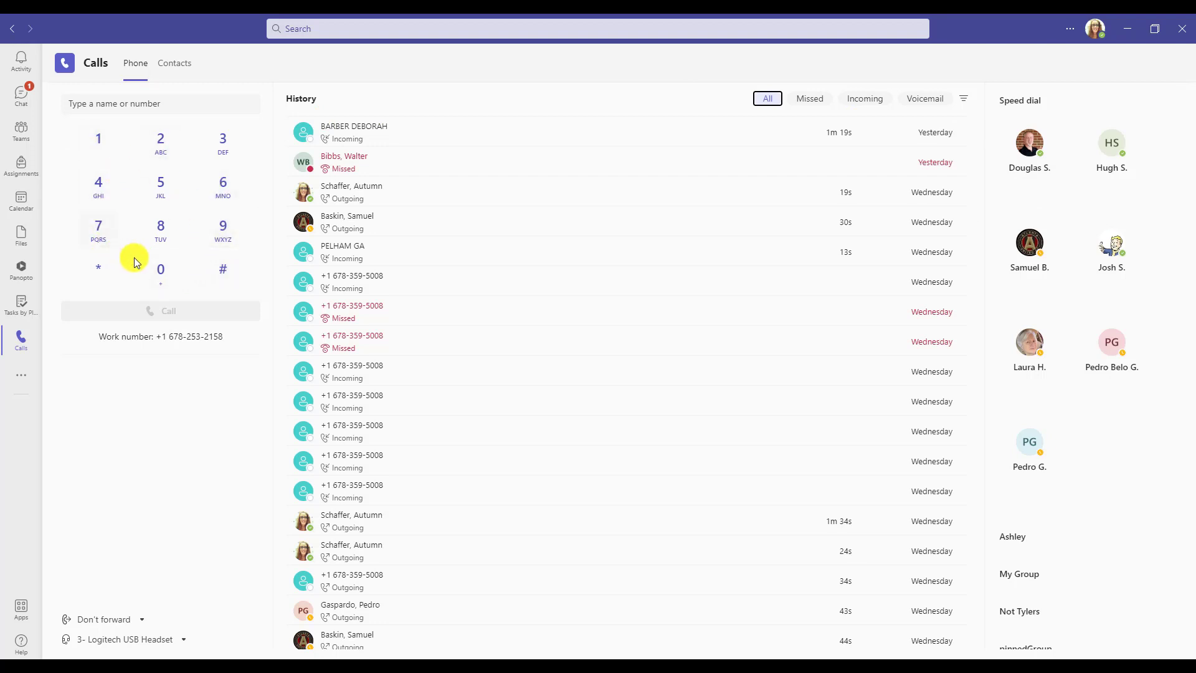
Search the name or number field for the colleague, pick the suggestion, and place the call.
{"action": "left_click", "coordinate": [107, 109]}
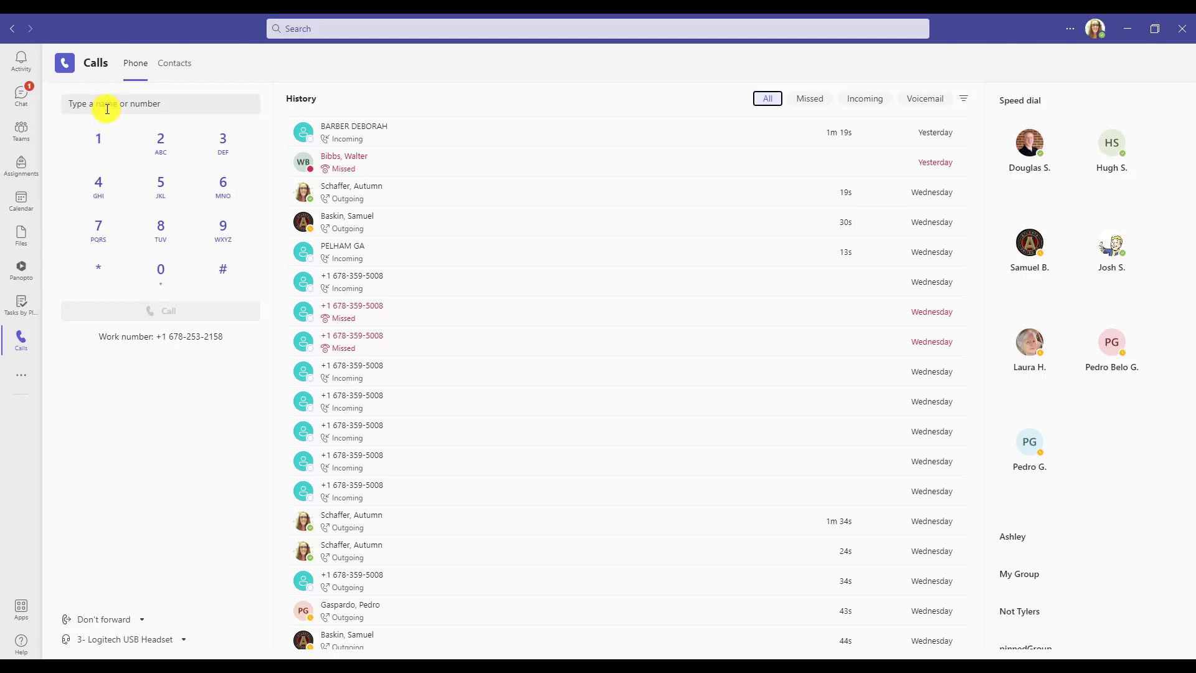
{"action": "left_click", "coordinate": [107, 109]}
{"action": "type", "text": "hur"}
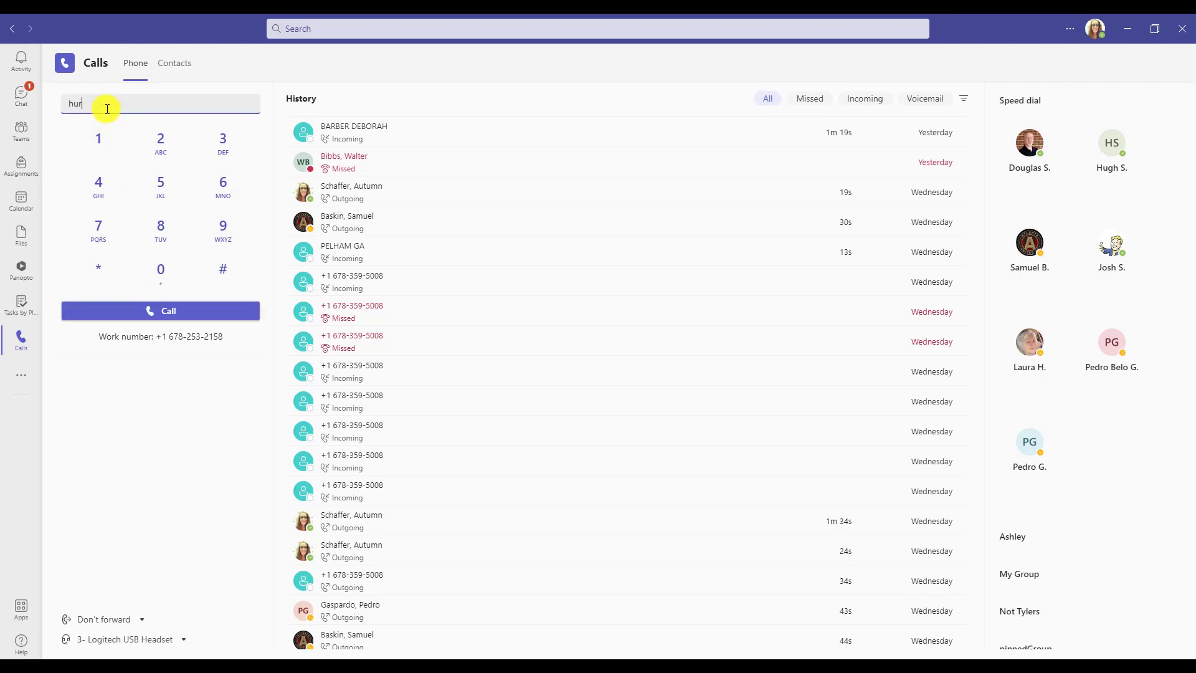
{"action": "type", "text": "s"}
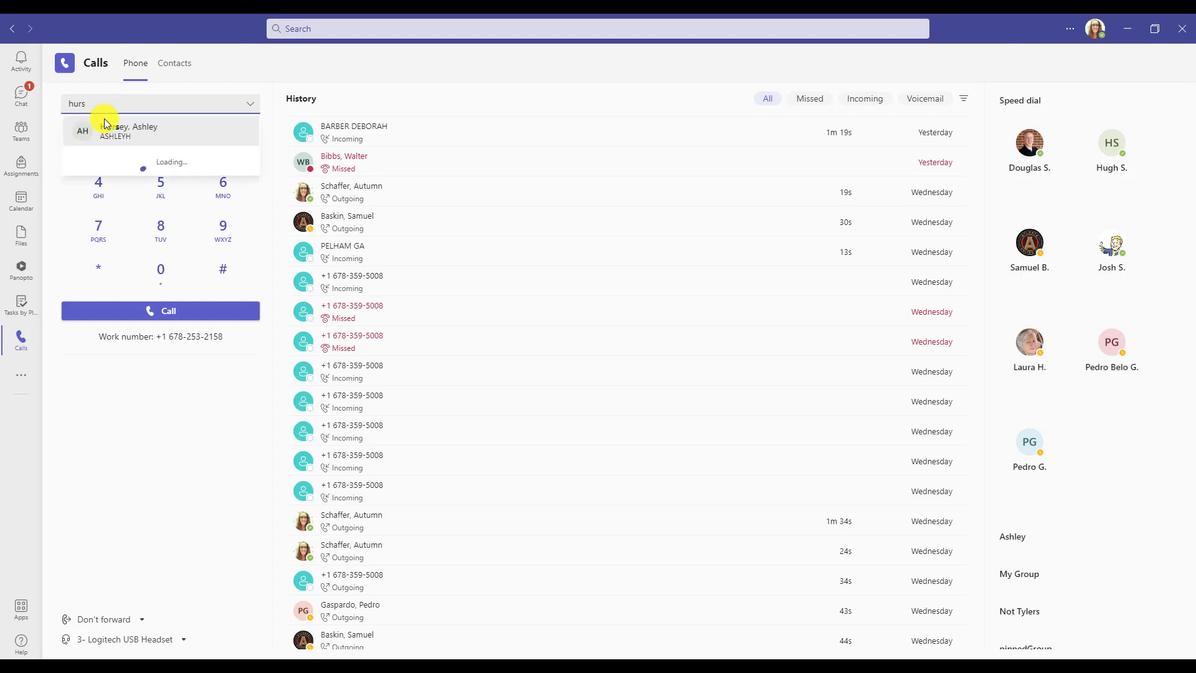
{"action": "left_click", "coordinate": [99, 134]}
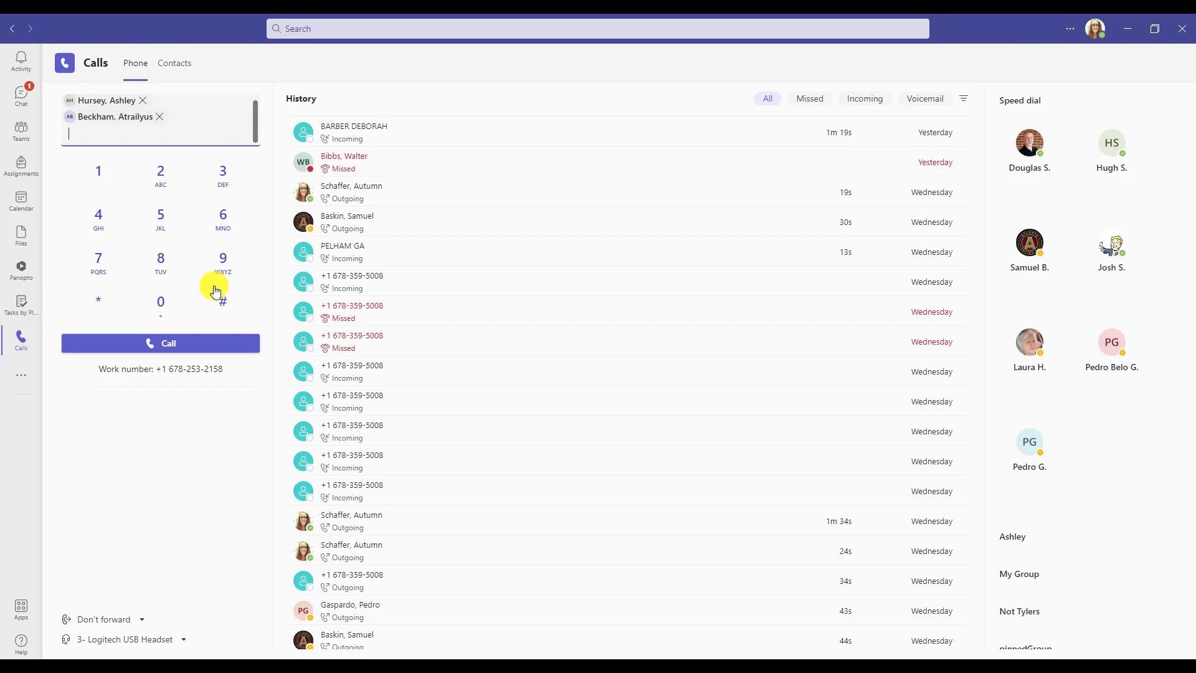
{"action": "left_click", "coordinate": [177, 350]}
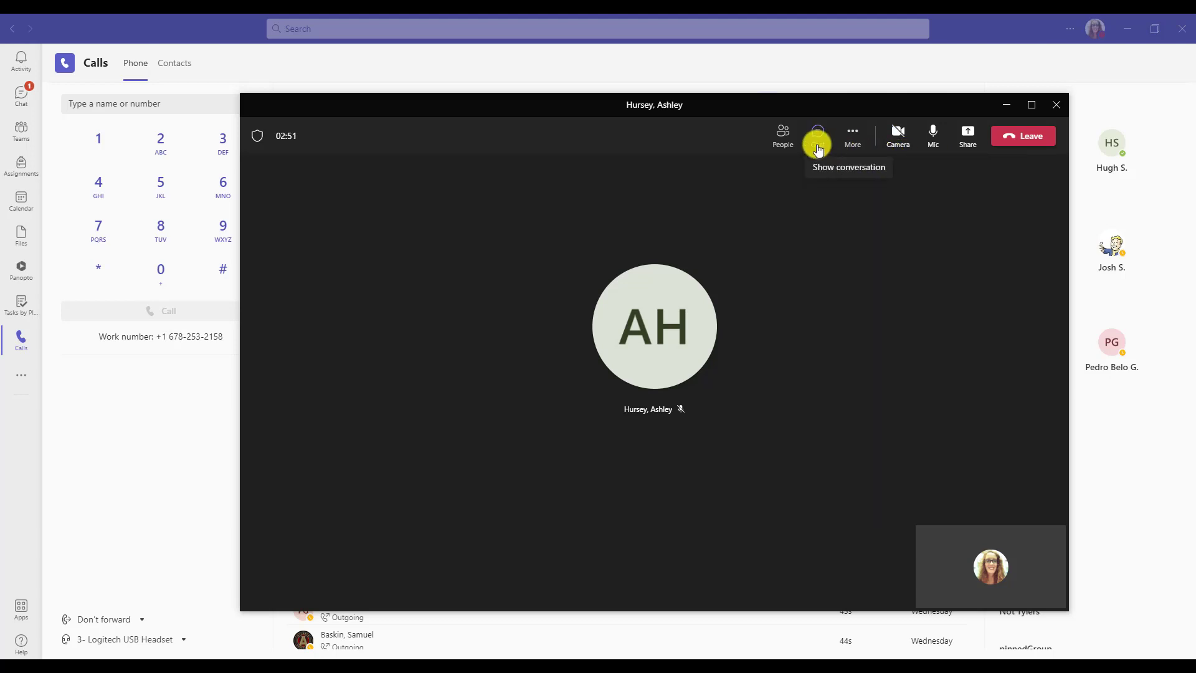
Open the call's More actions menu showing Hold, Transfer and live captions.
{"action": "left_click", "coordinate": [779, 146]}
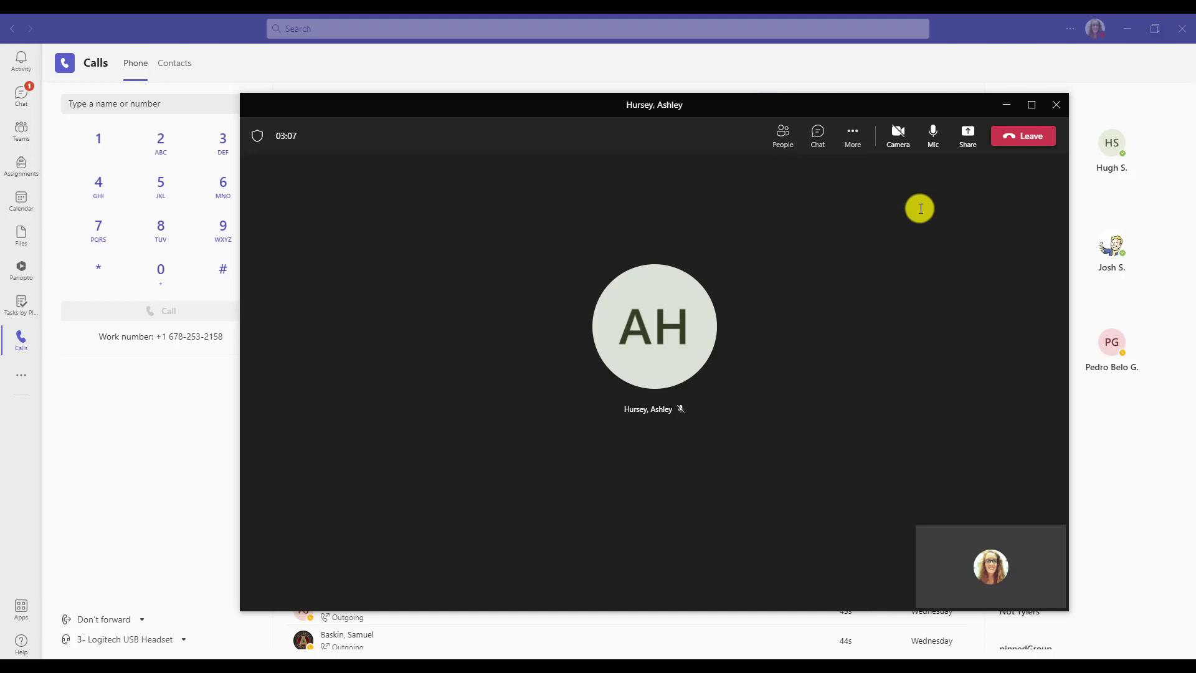
{"action": "left_click", "coordinate": [856, 150]}
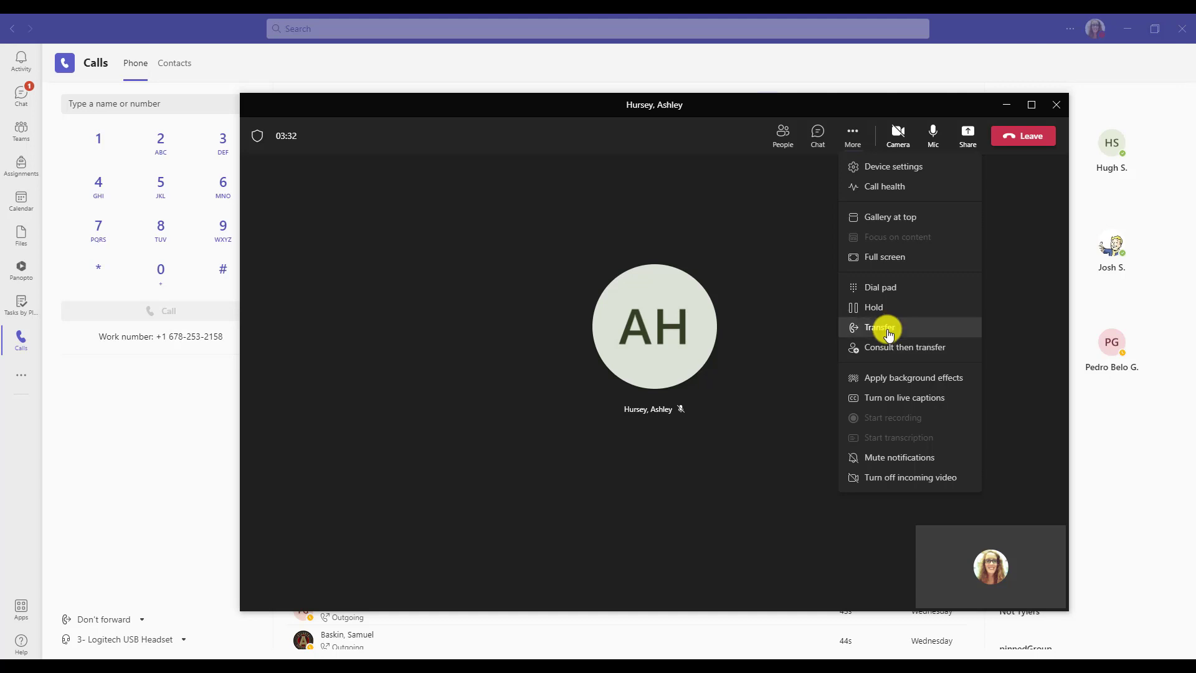
Try transferring the call to a searched colleague, then resume the held call after it fails.
{"action": "left_click", "coordinate": [893, 334]}
{"action": "left_click", "coordinate": [631, 272]}
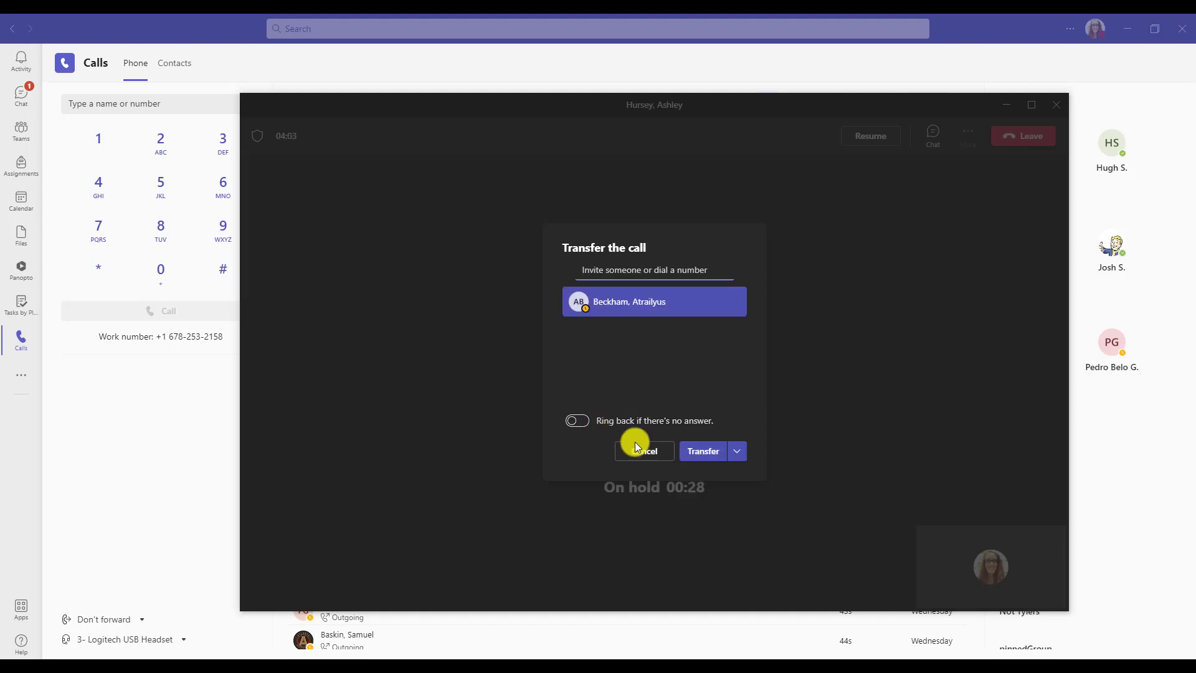
{"action": "left_click", "coordinate": [714, 456]}
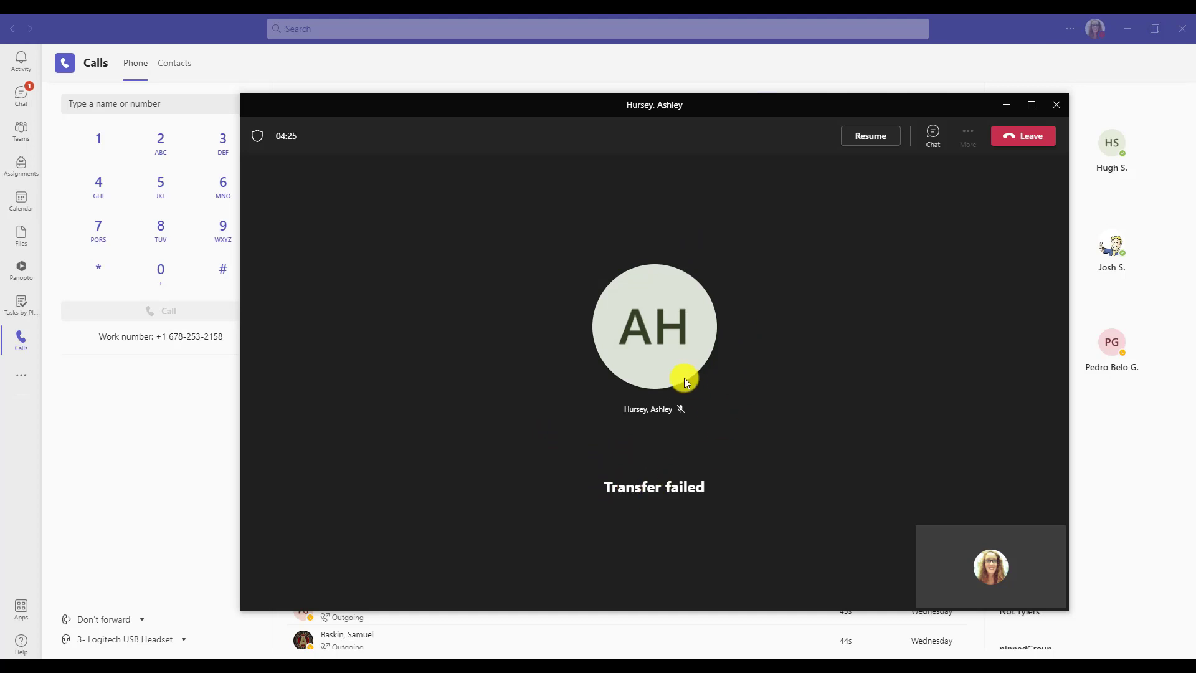
{"action": "mouse_move", "coordinate": [652, 387]}
{"action": "left_click", "coordinate": [869, 138]}
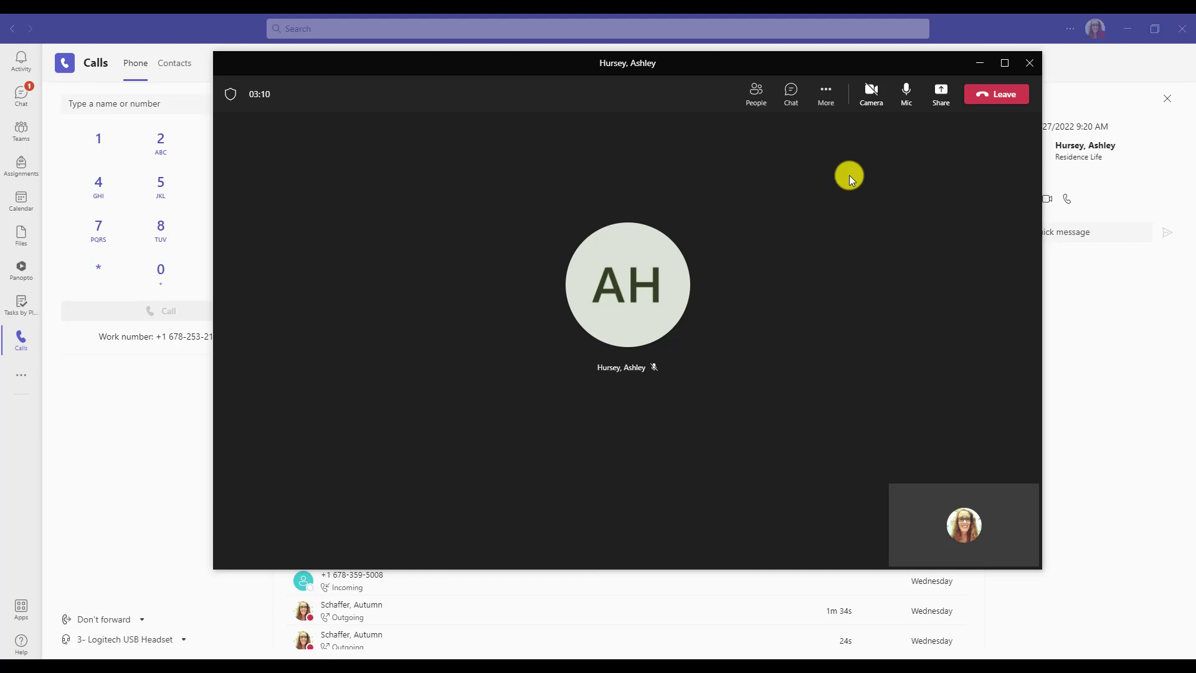
Start a consult-then-transfer with a searched colleague and open the consult chat window.
{"action": "left_click", "coordinate": [830, 101]}
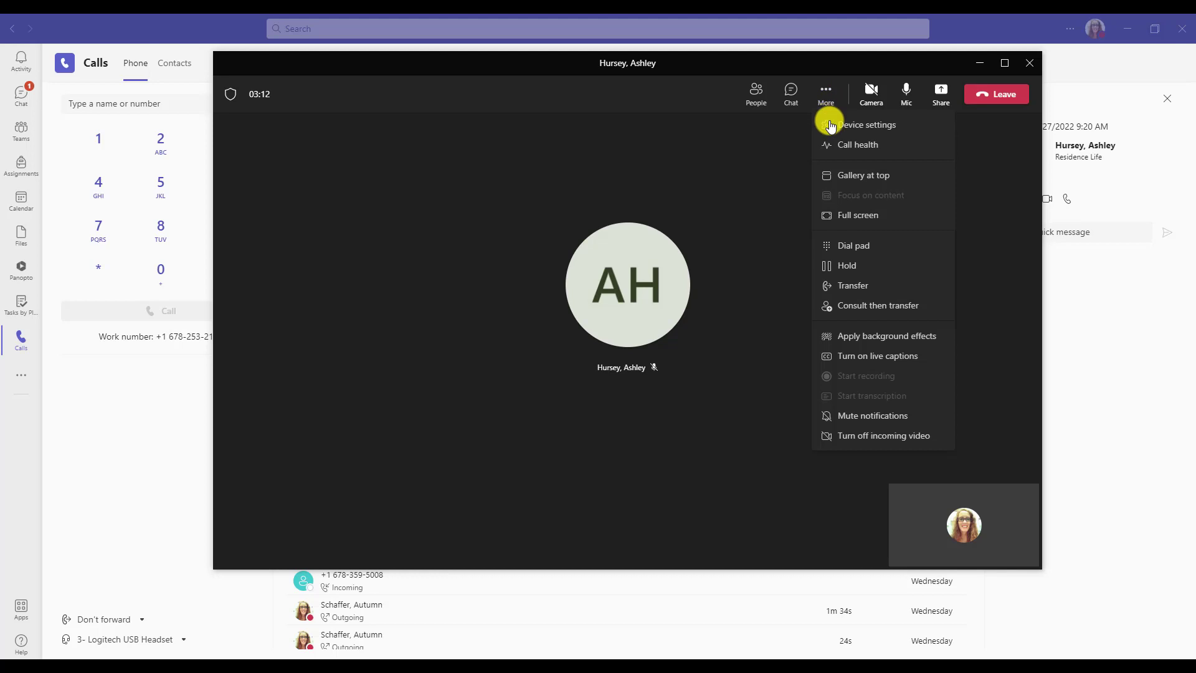
{"action": "left_click", "coordinate": [872, 306]}
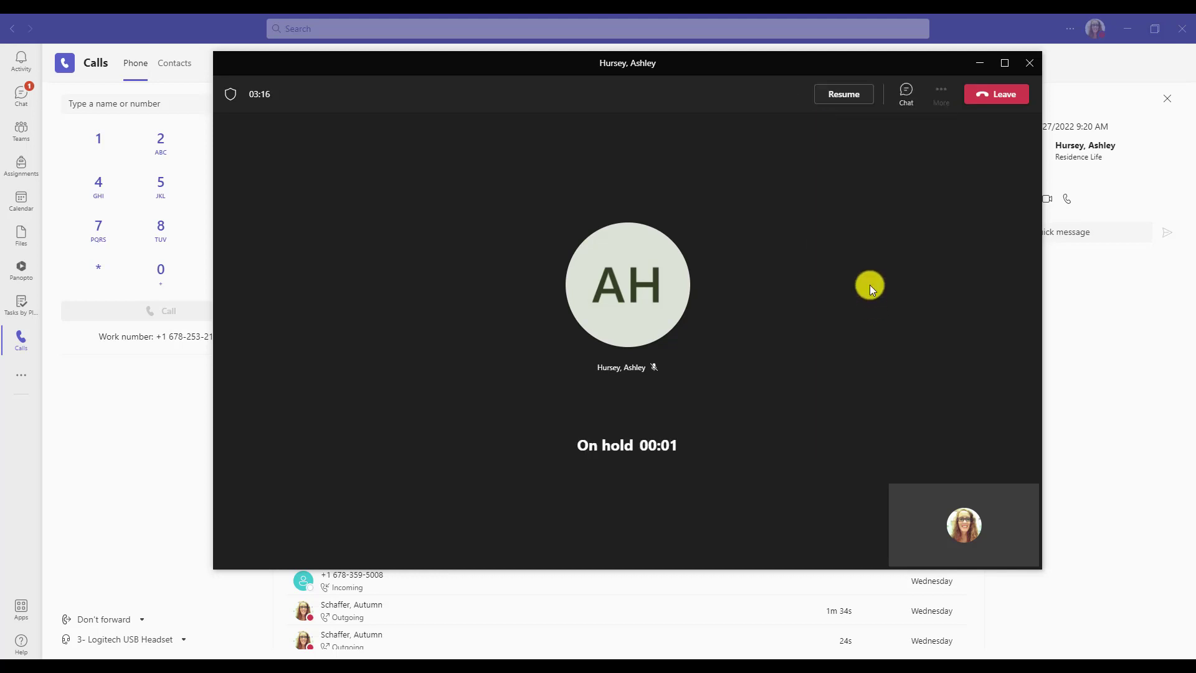
{"action": "left_click", "coordinate": [617, 234]}
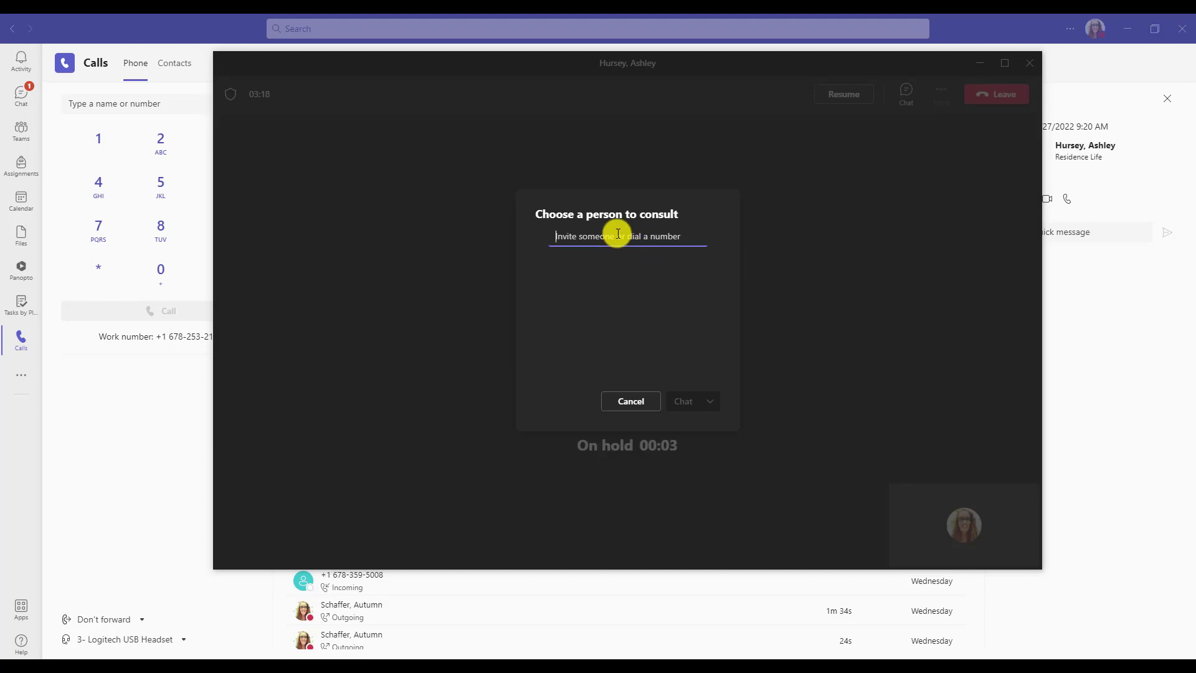
{"action": "type", "text": "bec"}
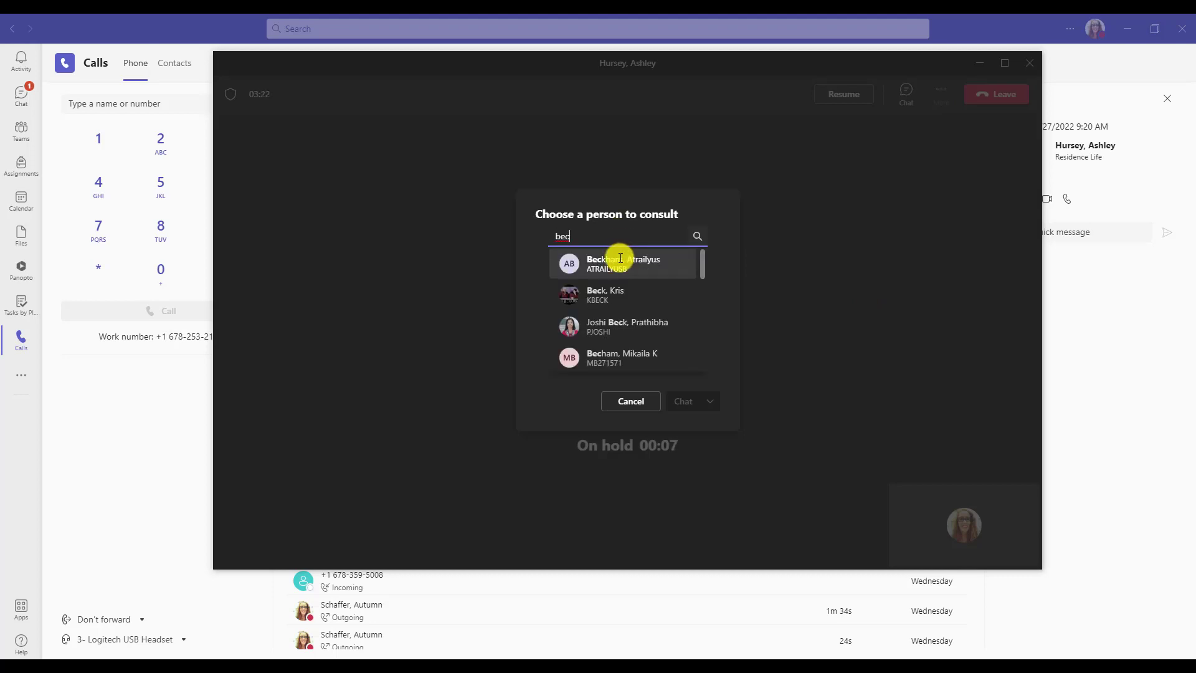
{"action": "left_click", "coordinate": [620, 261]}
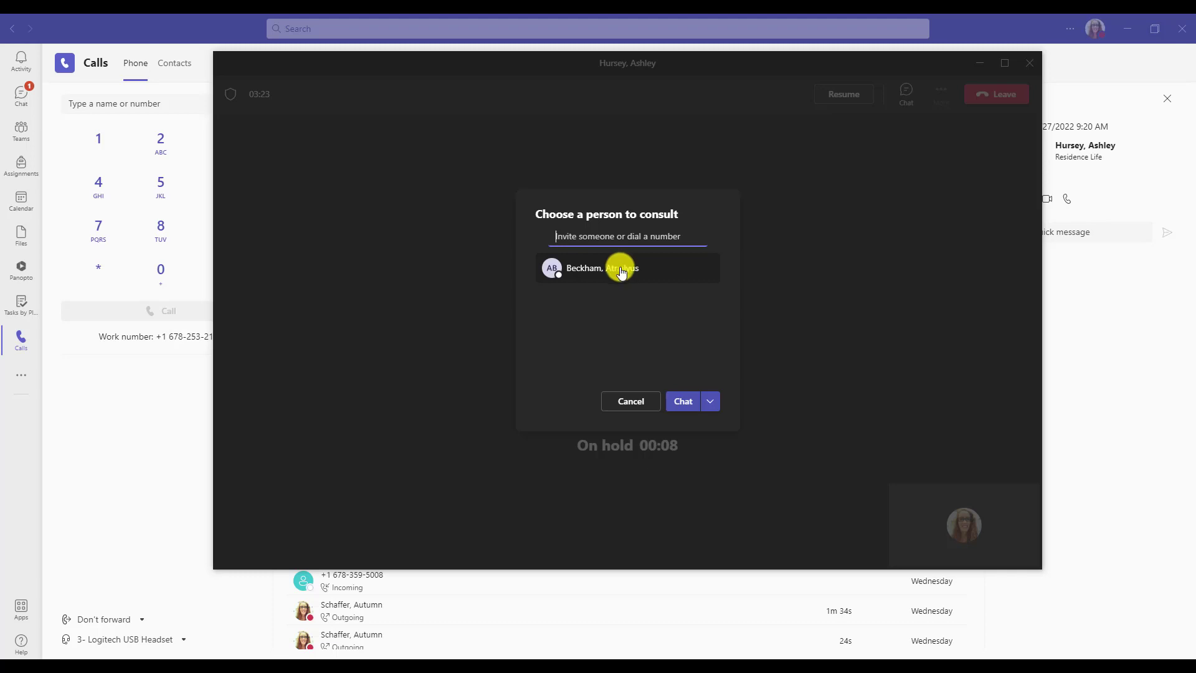
{"action": "left_click", "coordinate": [684, 402]}
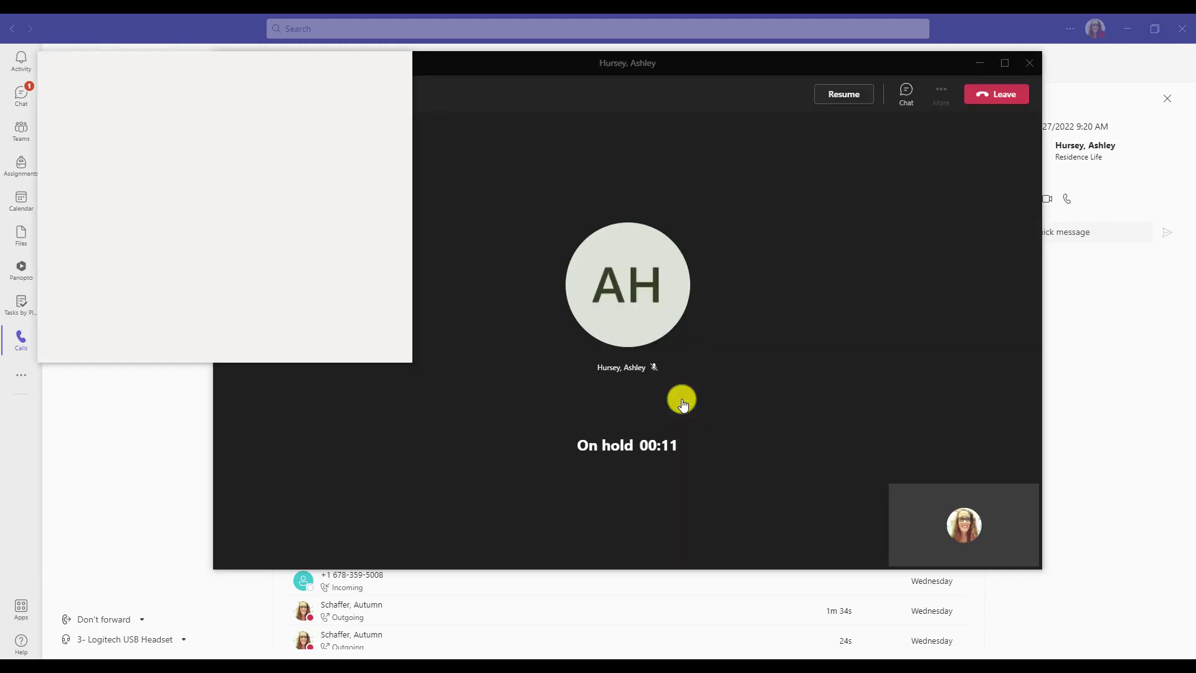
{"action": "left_click_drag", "start_coordinate": [126, 61], "coordinate": [240, 102]}
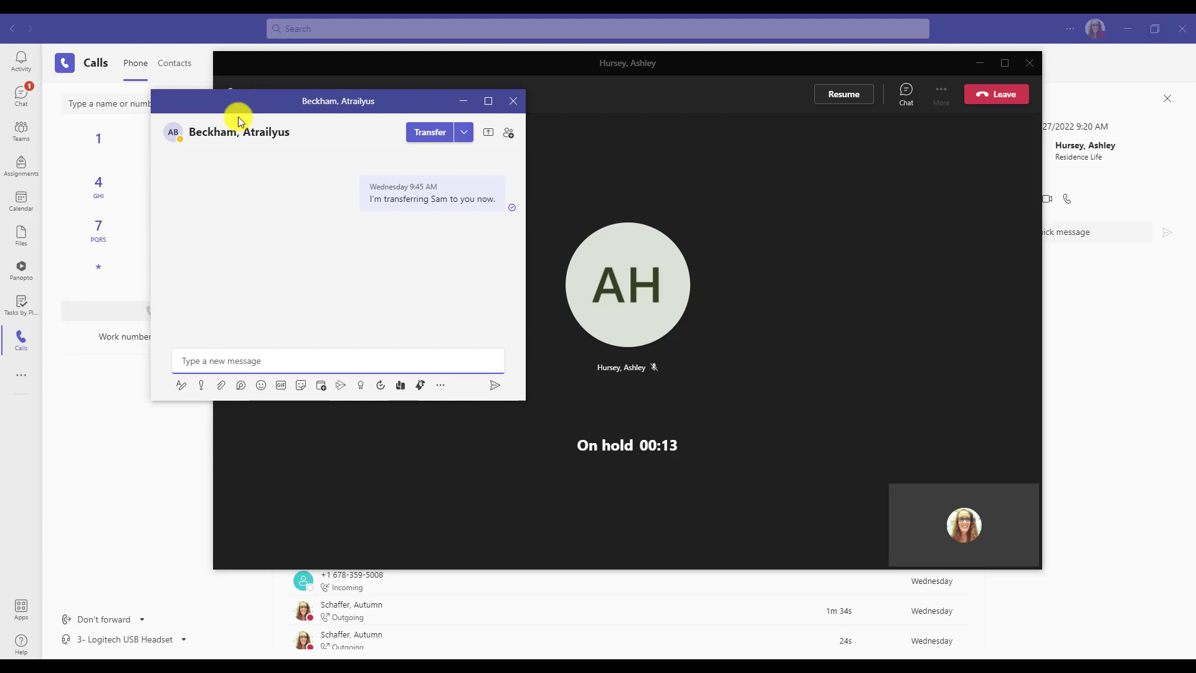
Send the chat message 'Transferring now' and transfer the held call to the colleague.
{"action": "left_click", "coordinate": [288, 361]}
{"action": "type", "text": "Transfering"}
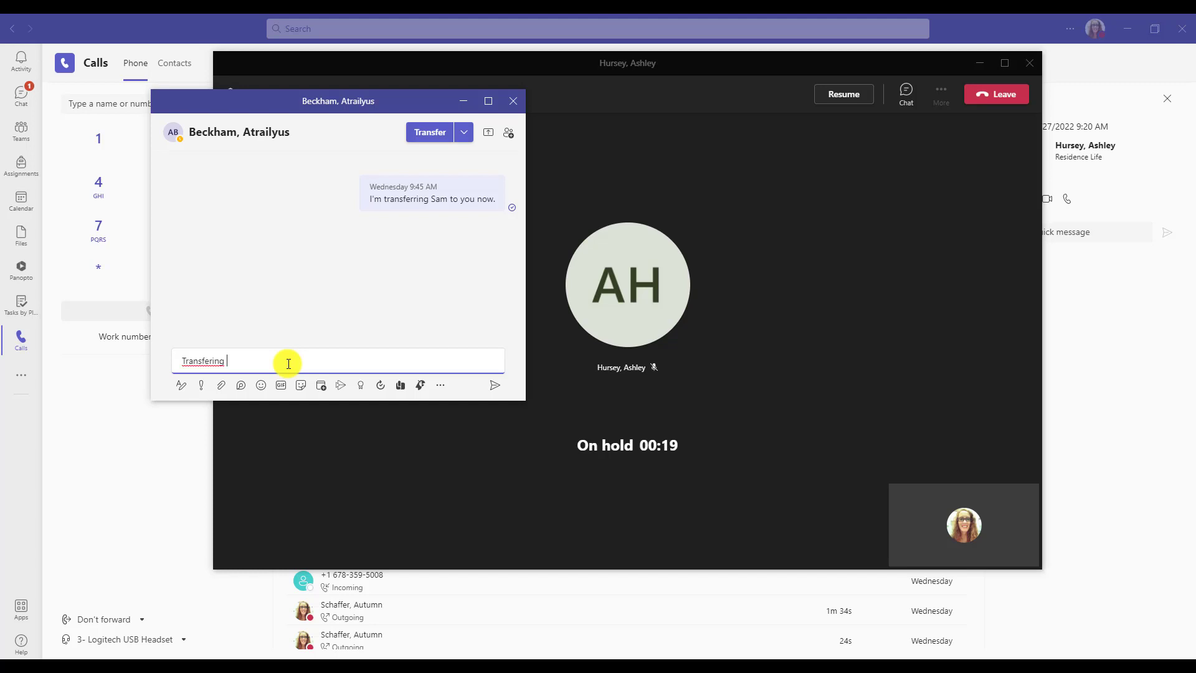
{"action": "key", "text": "BackSpace"}
{"action": "key", "text": "BackSpace"}
{"action": "key", "text": "BackSpace"}
{"action": "type", "text": "ring now"}
{"action": "key", "text": "Return"}
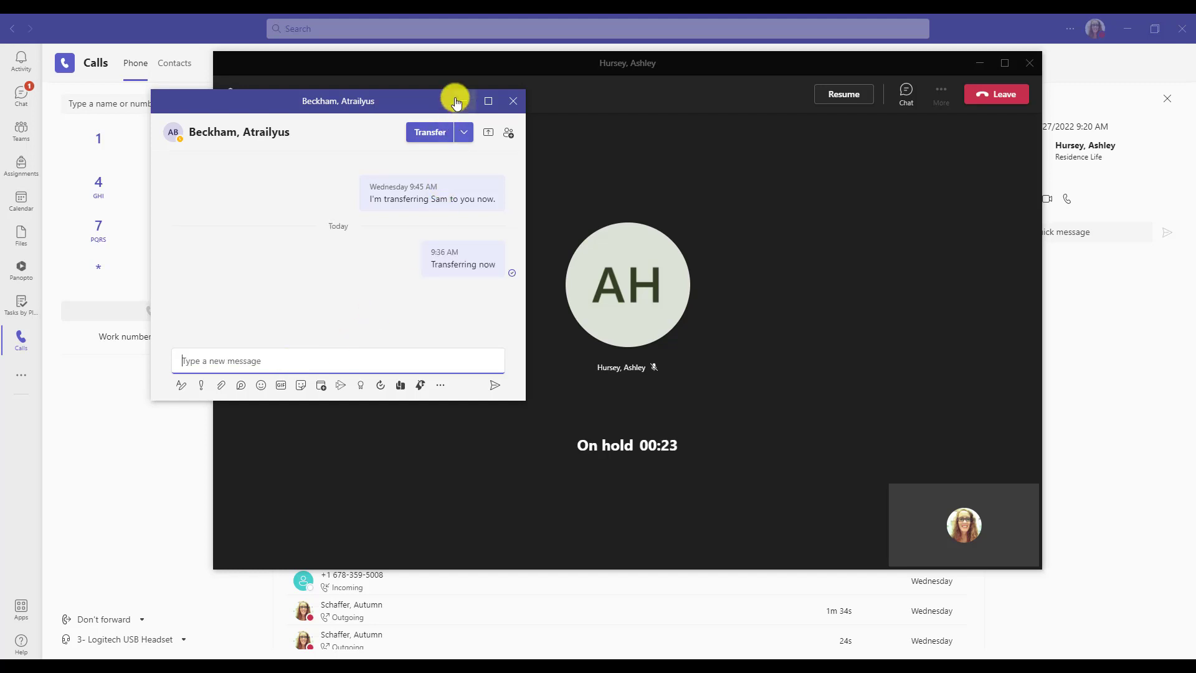
{"action": "left_click", "coordinate": [426, 139]}
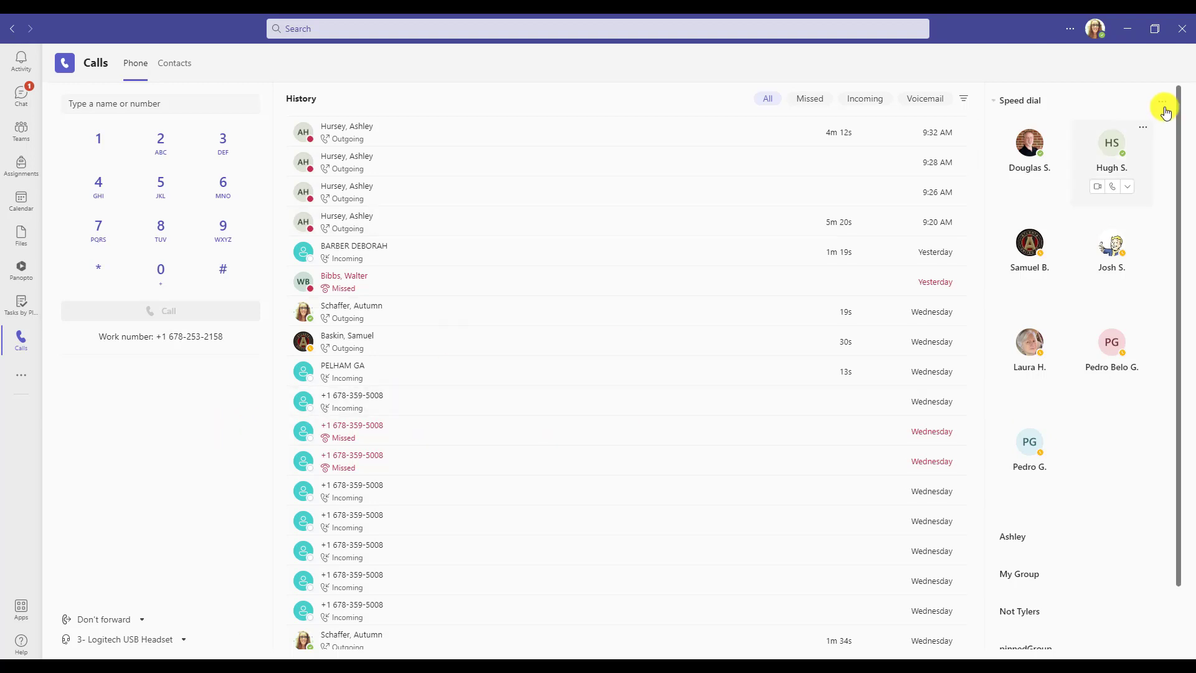
{"action": "left_click", "coordinate": [1096, 30]}
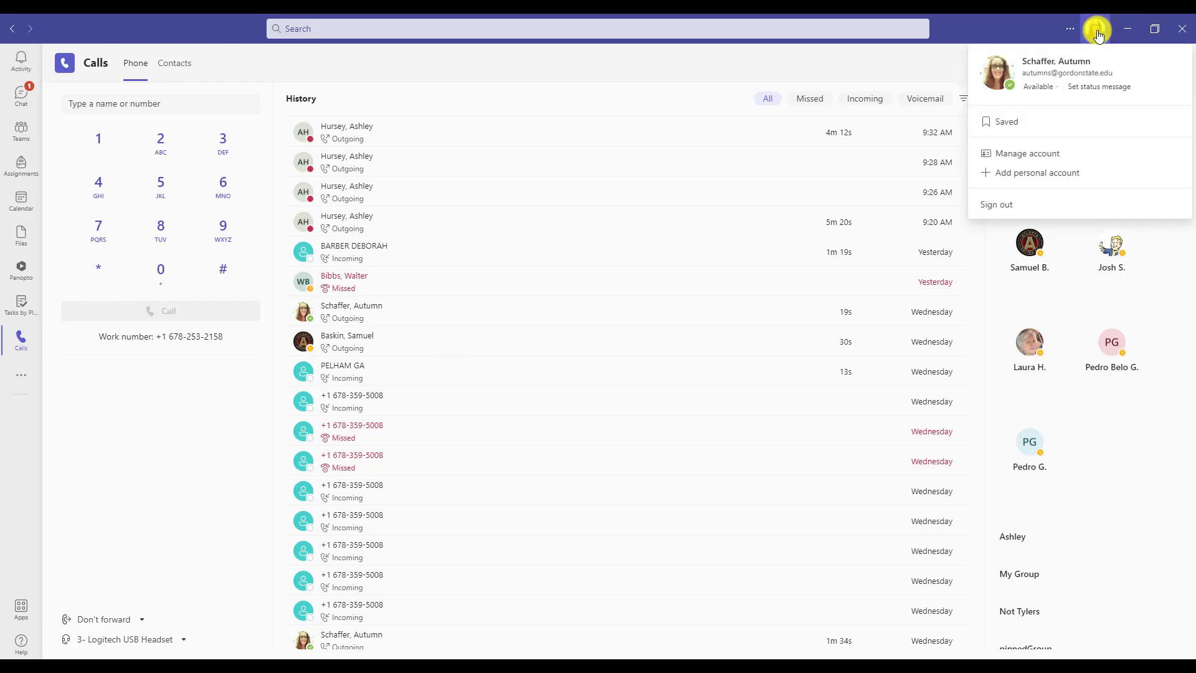
{"action": "left_click", "coordinate": [1042, 156]}
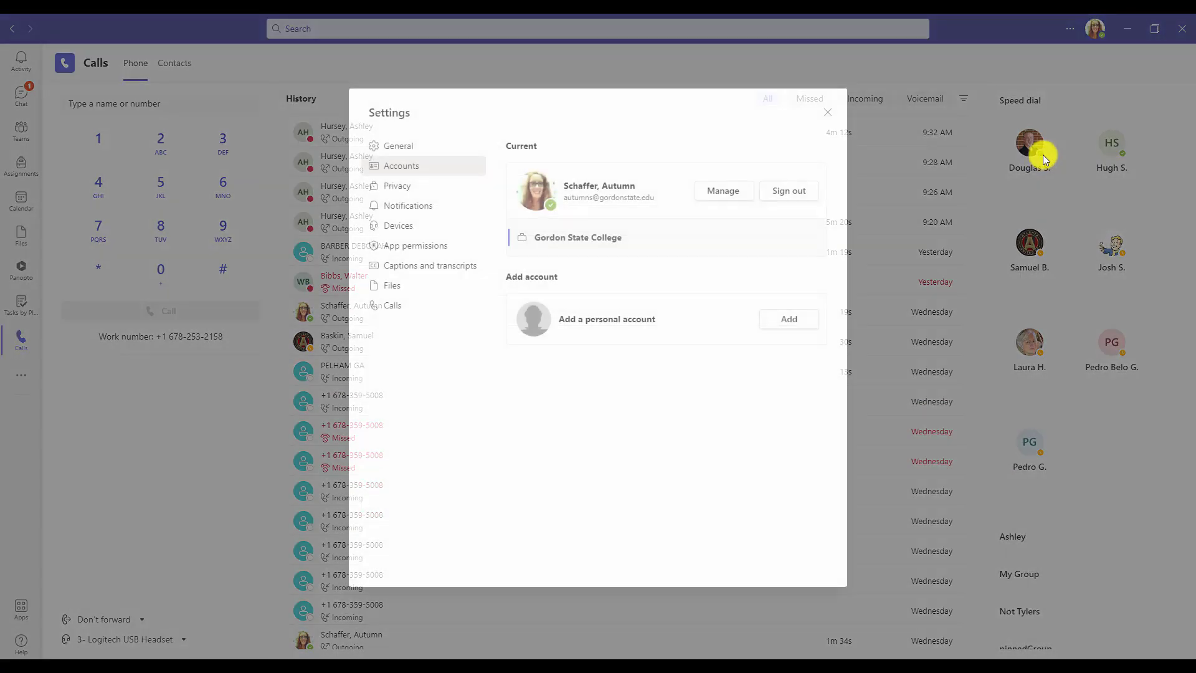
{"action": "left_click", "coordinate": [422, 308]}
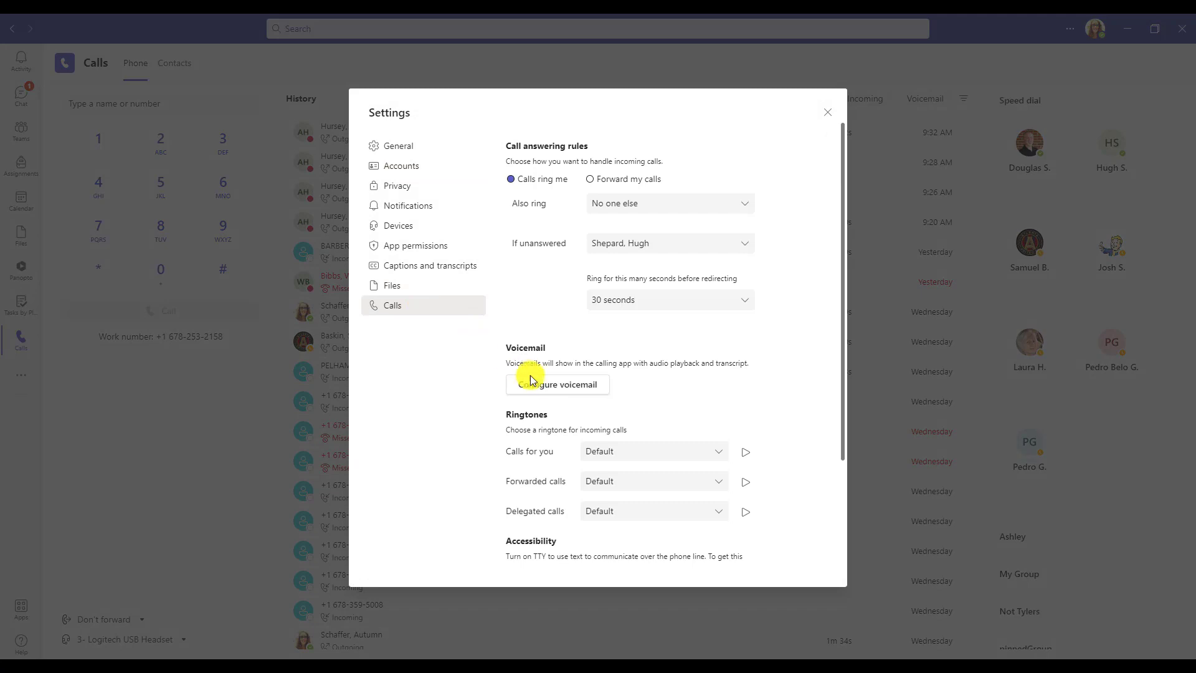
{"action": "left_click", "coordinate": [830, 113]}
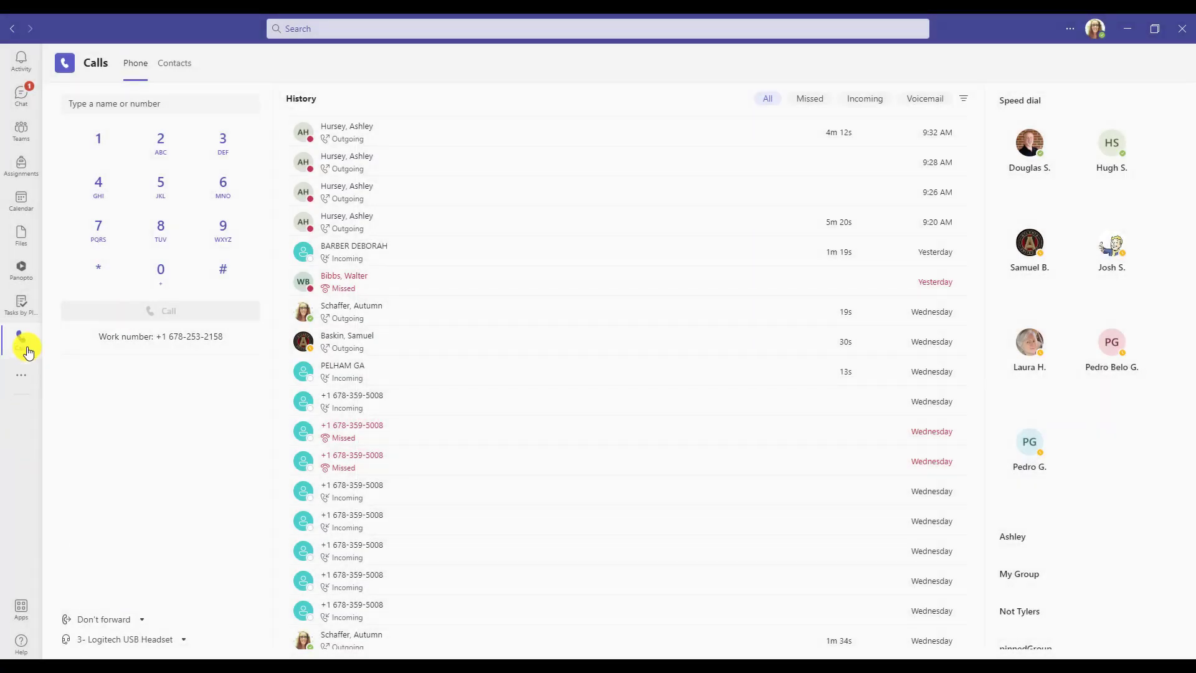
{"action": "left_click", "coordinate": [142, 625]}
{"action": "left_click", "coordinate": [119, 599]}
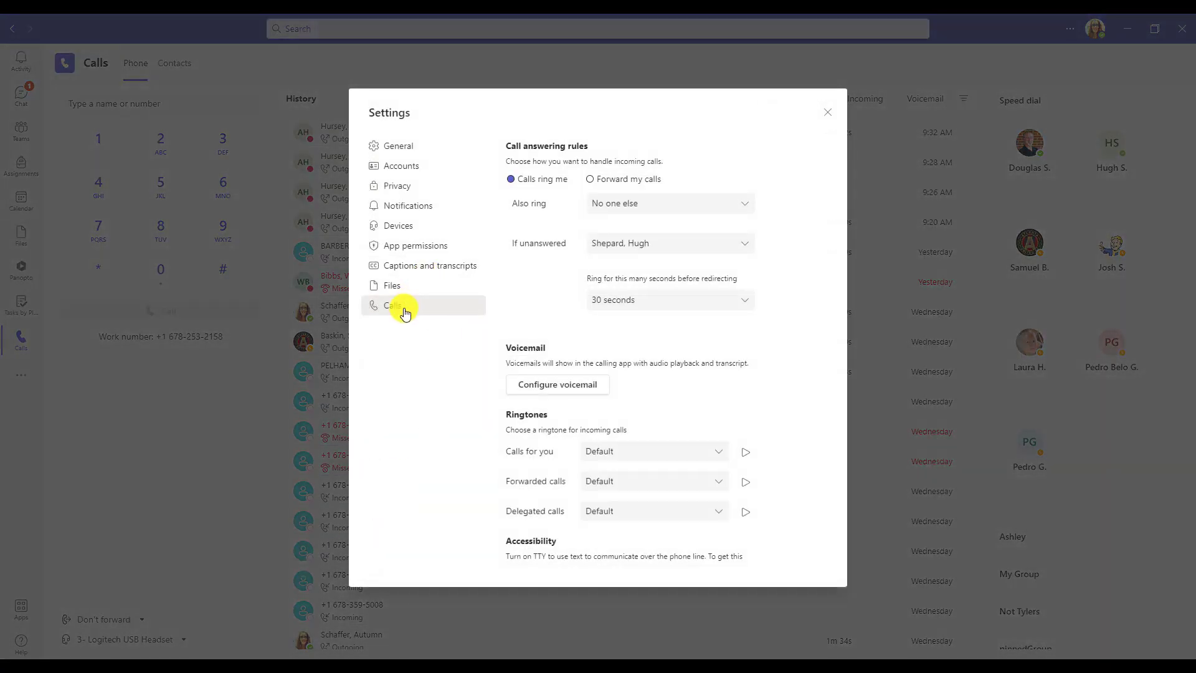
Open Configure voicemail and start recording a personal greeting.
{"action": "left_click", "coordinate": [521, 383]}
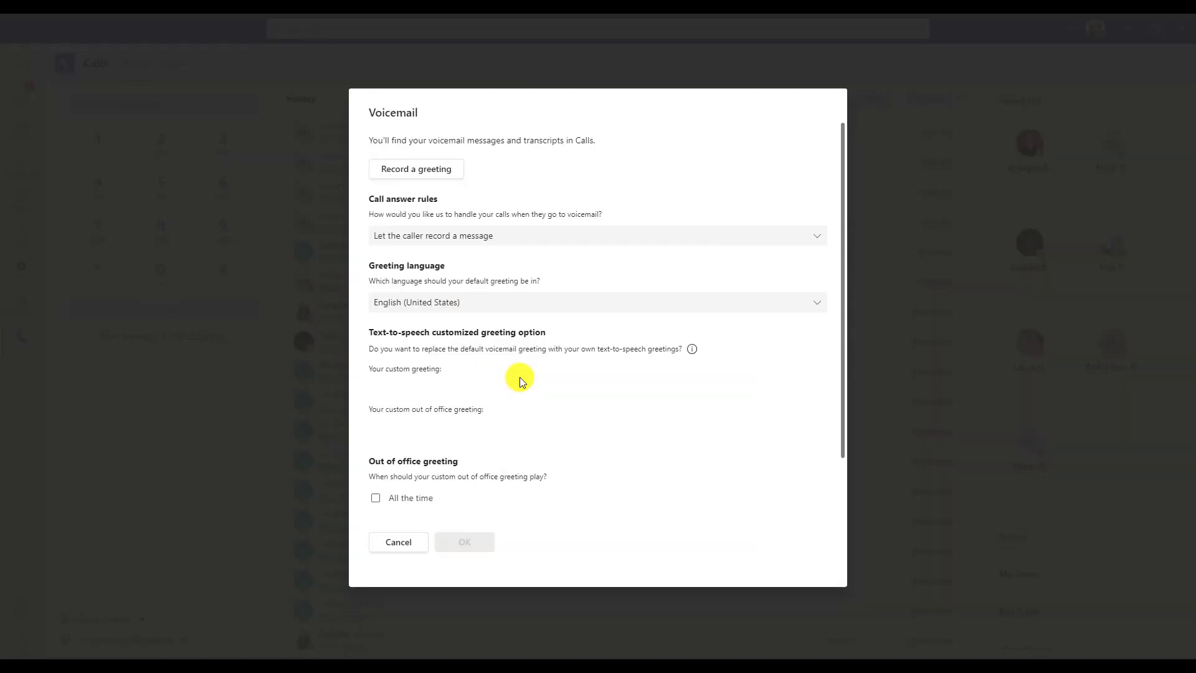
{"action": "left_click", "coordinate": [409, 177]}
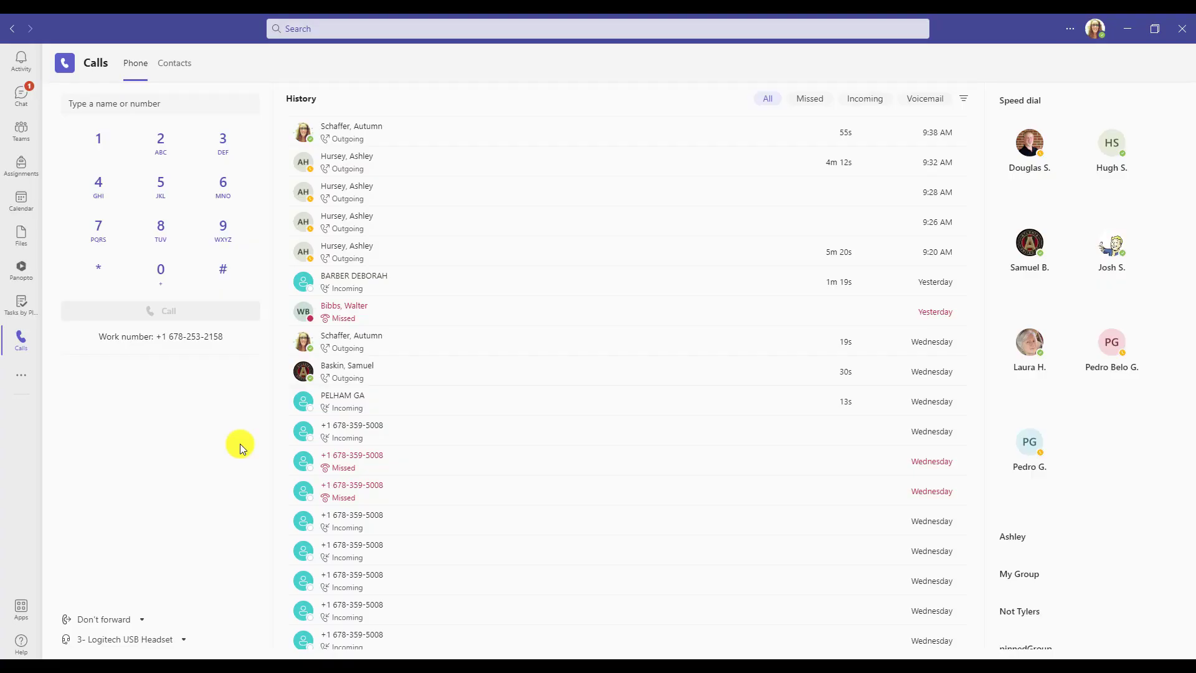
{"action": "left_click", "coordinate": [143, 620]}
{"action": "left_click", "coordinate": [105, 599]}
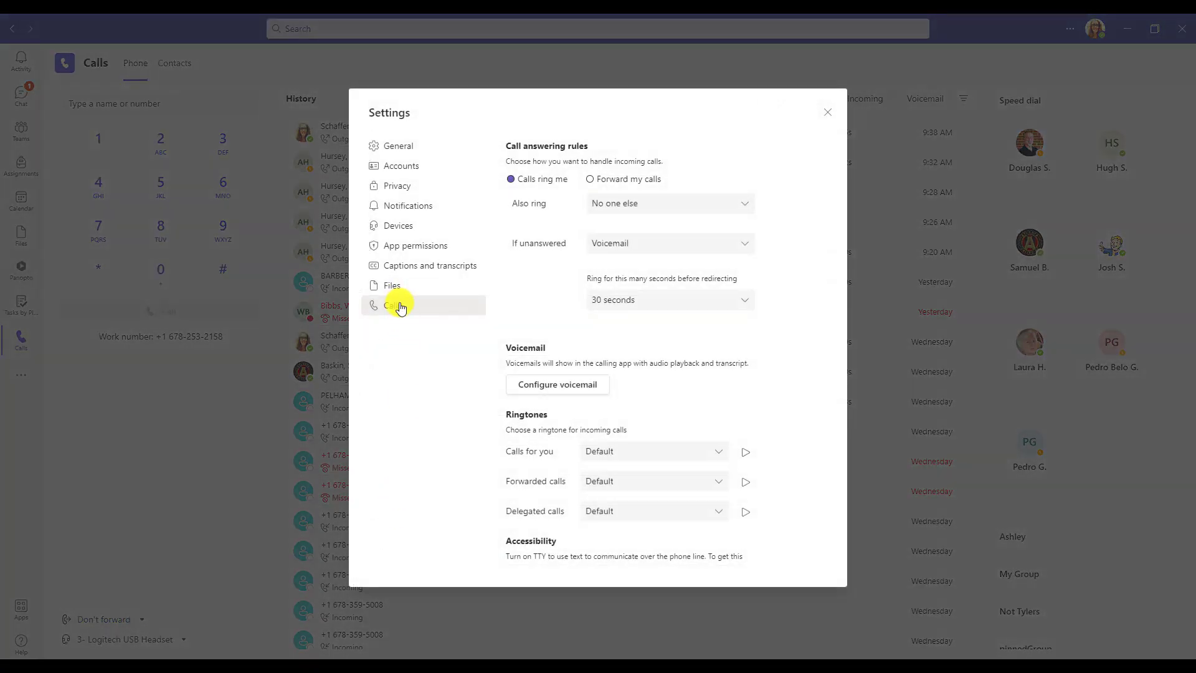
{"action": "left_click", "coordinate": [545, 384]}
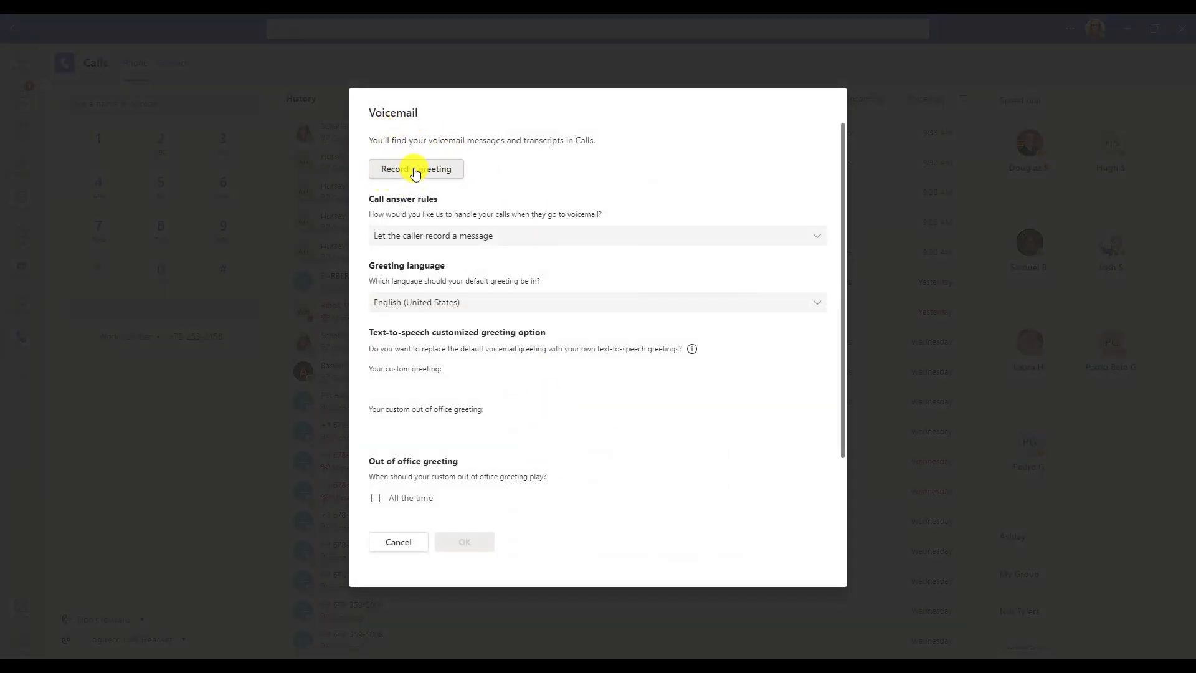
{"action": "left_click", "coordinate": [429, 243]}
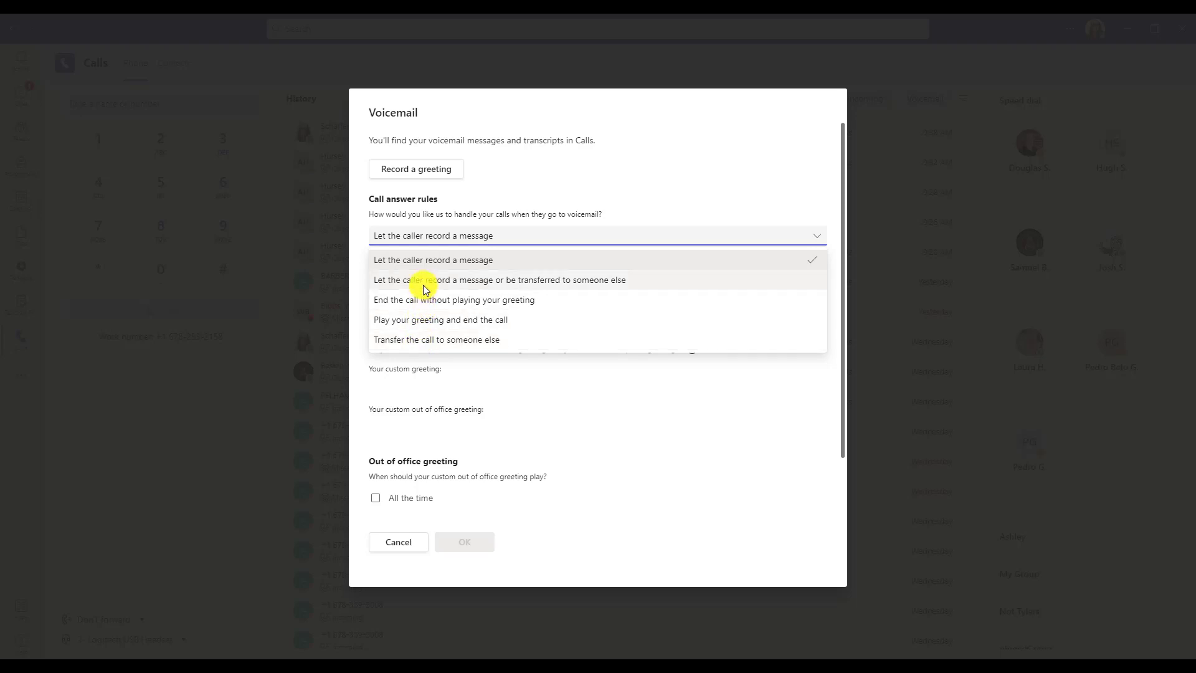
{"action": "key", "text": "Escape"}
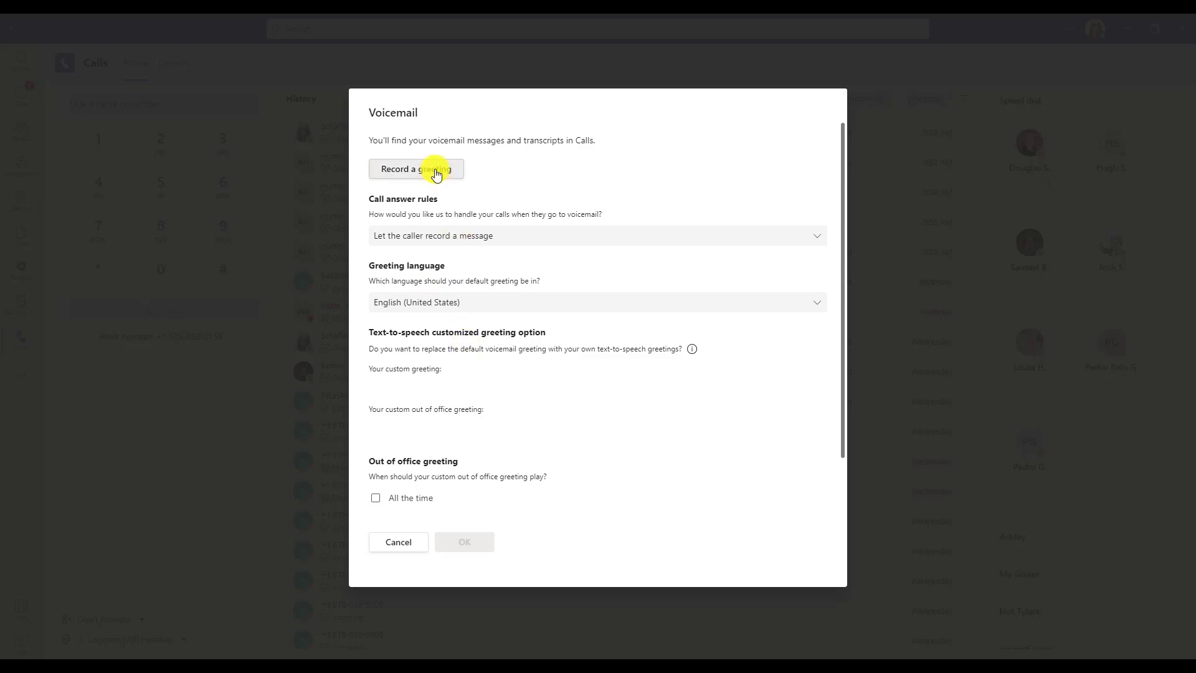
{"action": "scroll", "coordinate": [529, 361], "scroll_direction": "down", "scroll_amount": 1}
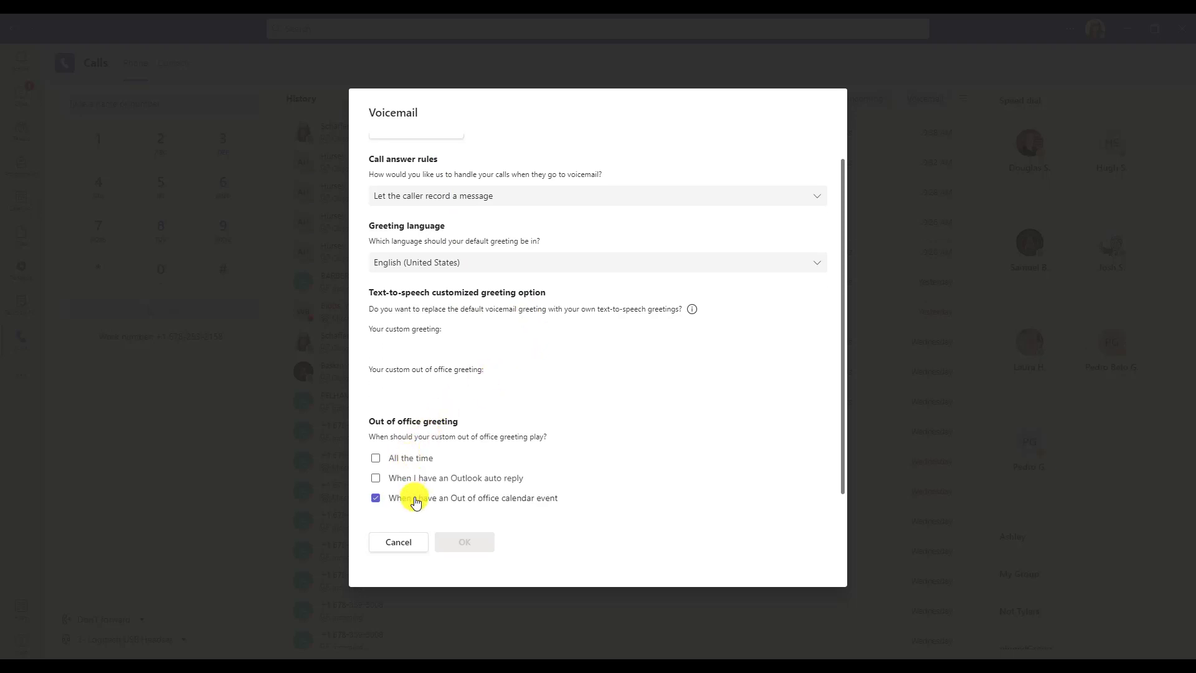
{"action": "left_click", "coordinate": [378, 503]}
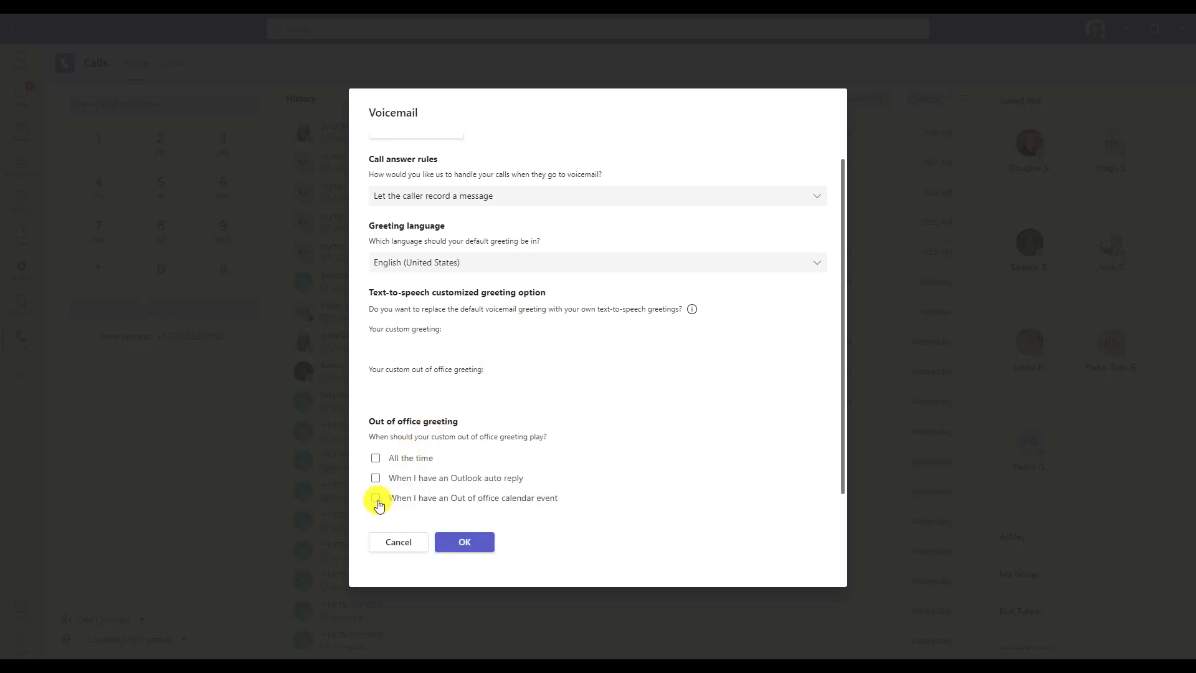
{"action": "left_click", "coordinate": [376, 460]}
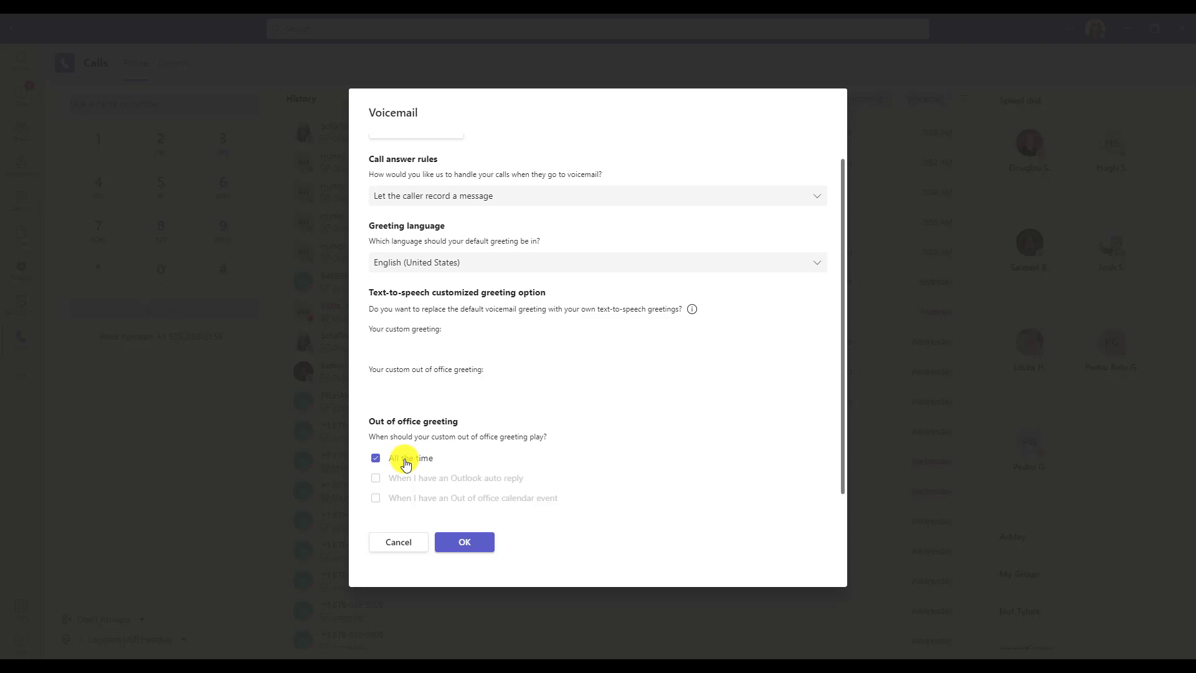
{"action": "left_click", "coordinate": [376, 461]}
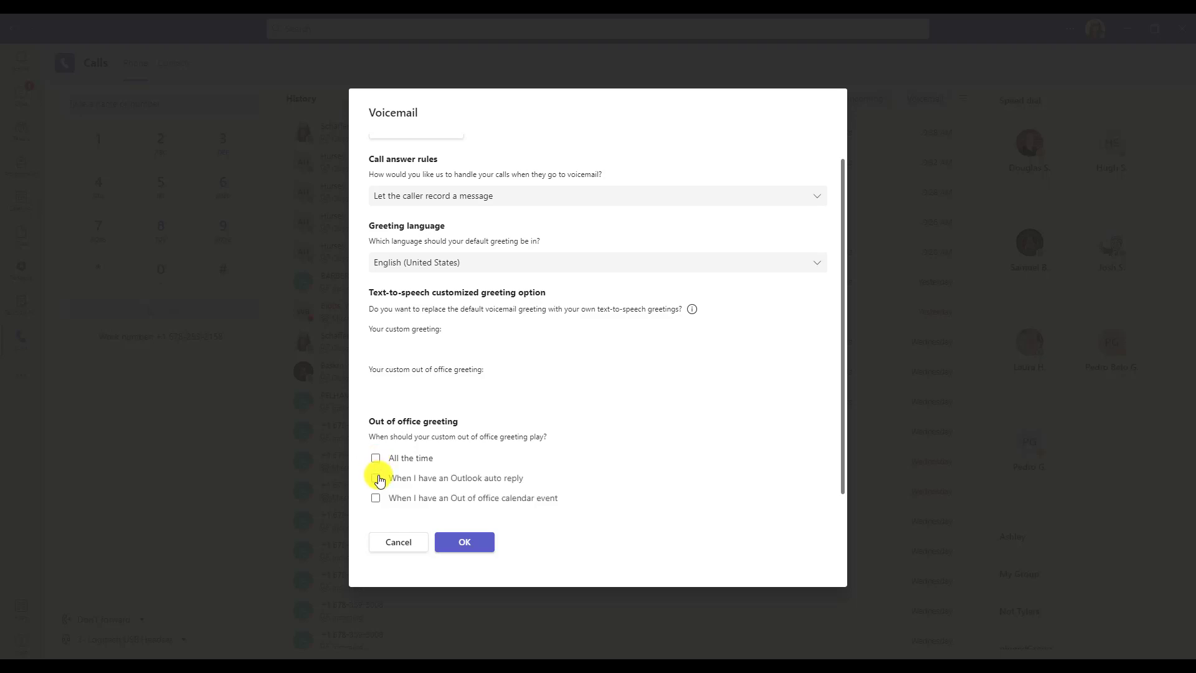
{"action": "left_click", "coordinate": [377, 479]}
{"action": "key", "text": "Return"}
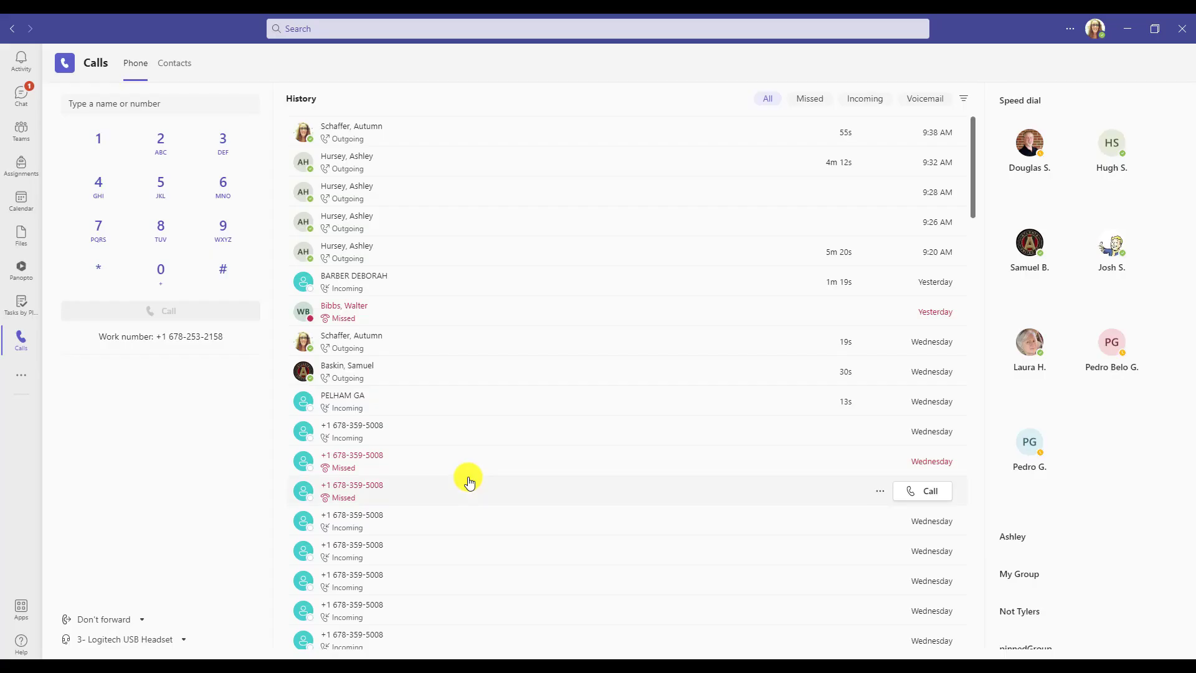
Choose More Settings from the Don't forward dropdown to reach the call answering rules.
{"action": "left_click", "coordinate": [144, 621]}
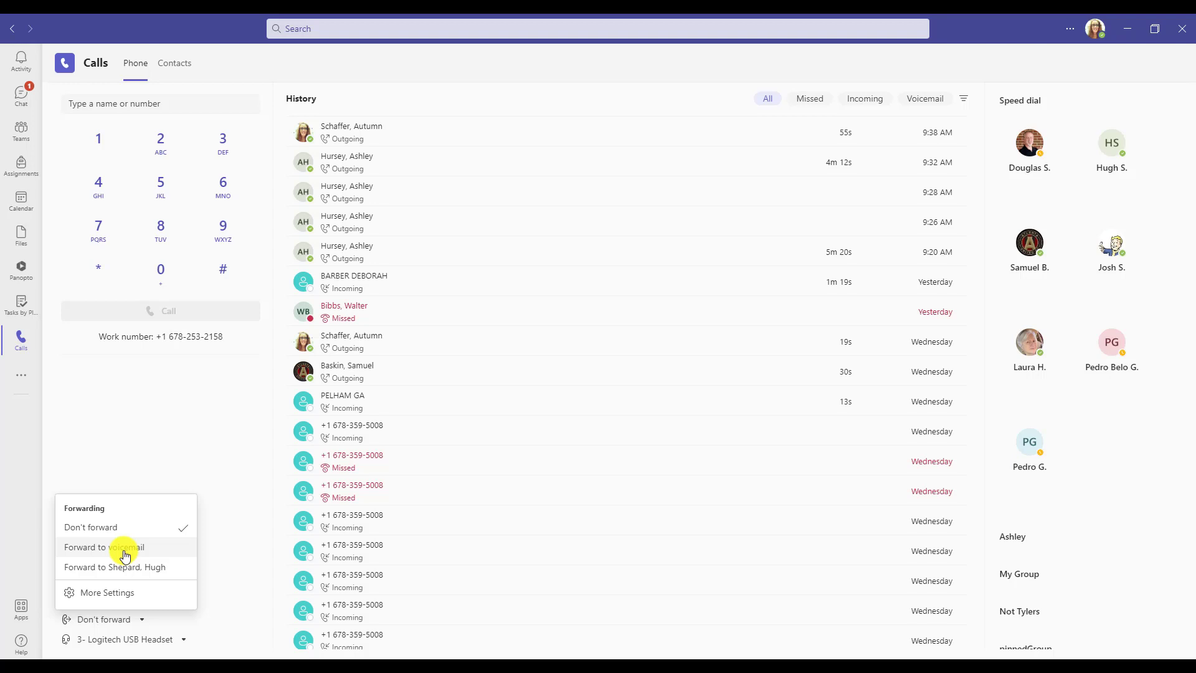
{"action": "left_click", "coordinate": [131, 593]}
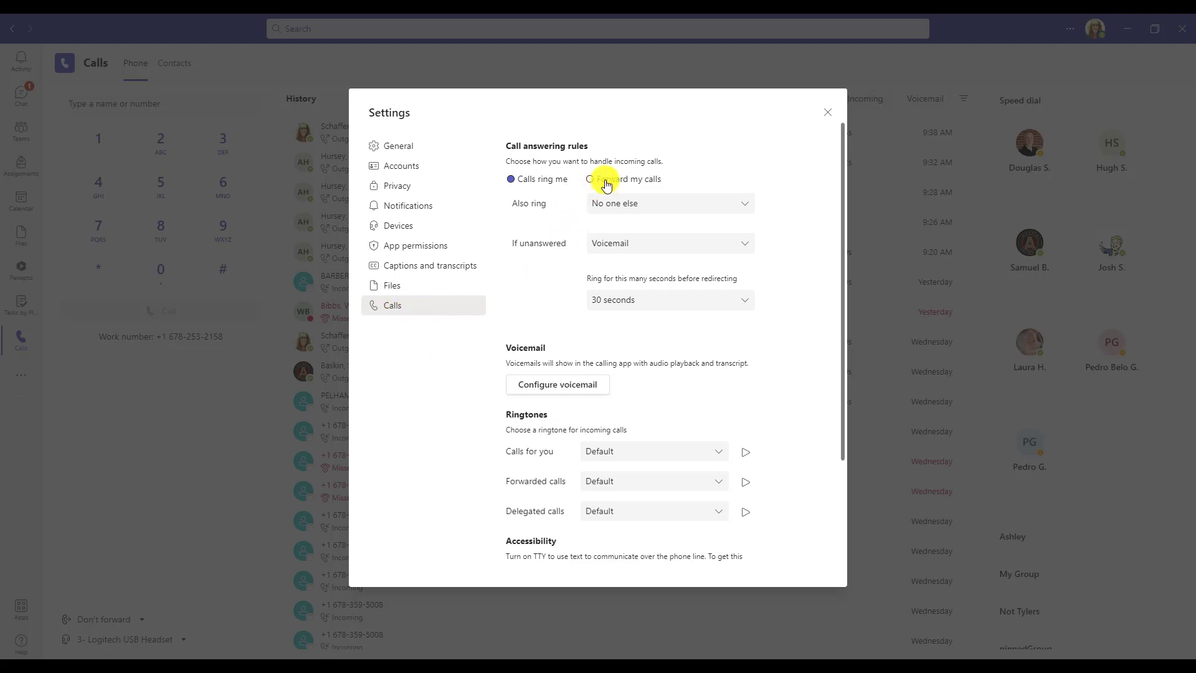
Forward calls to a searched colleague, then switch the Forward to target to Call group.
{"action": "left_click", "coordinate": [590, 180]}
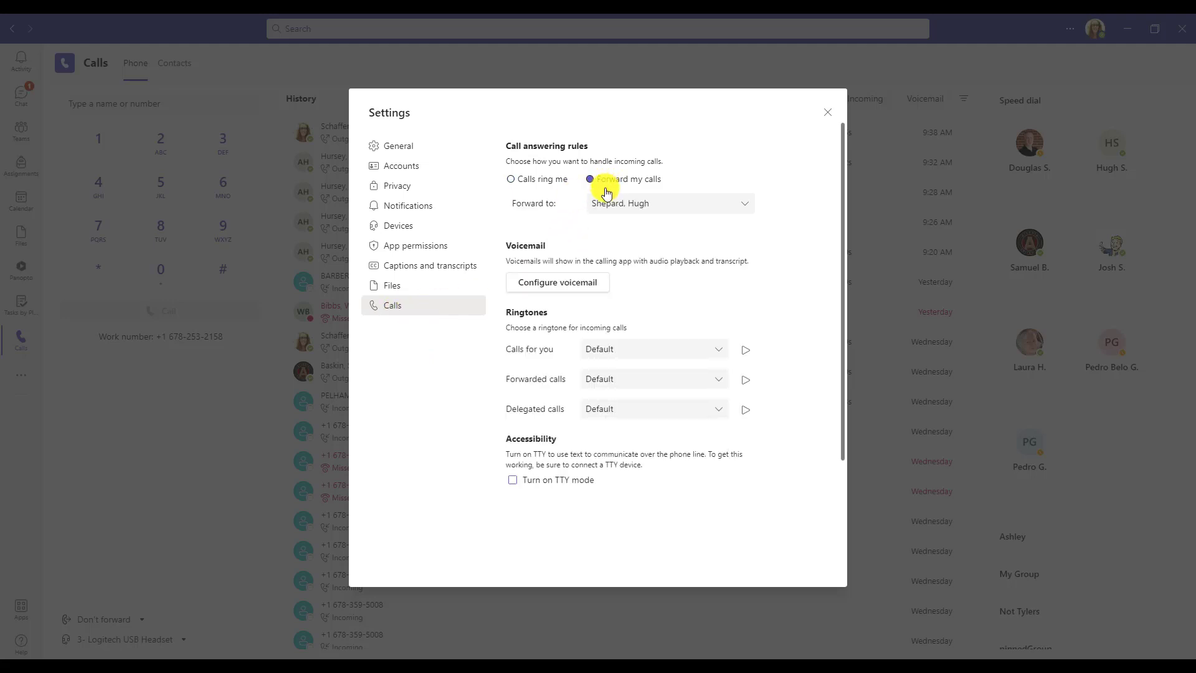
{"action": "left_click", "coordinate": [599, 211]}
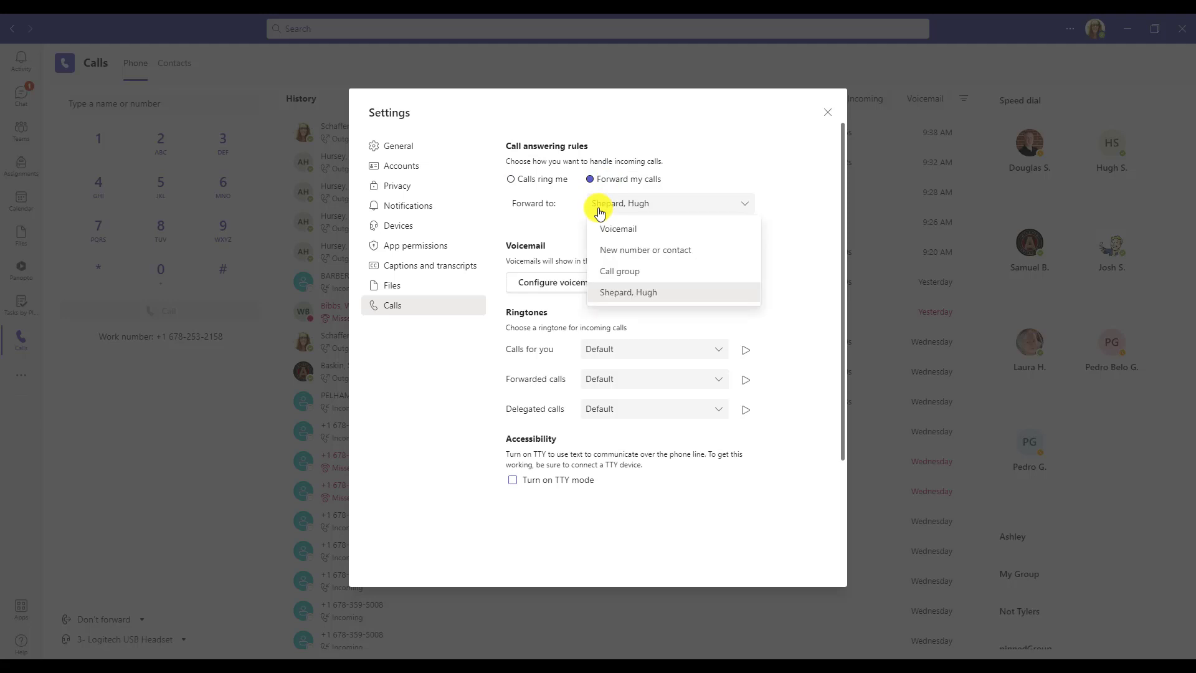
{"action": "left_click", "coordinate": [622, 258]}
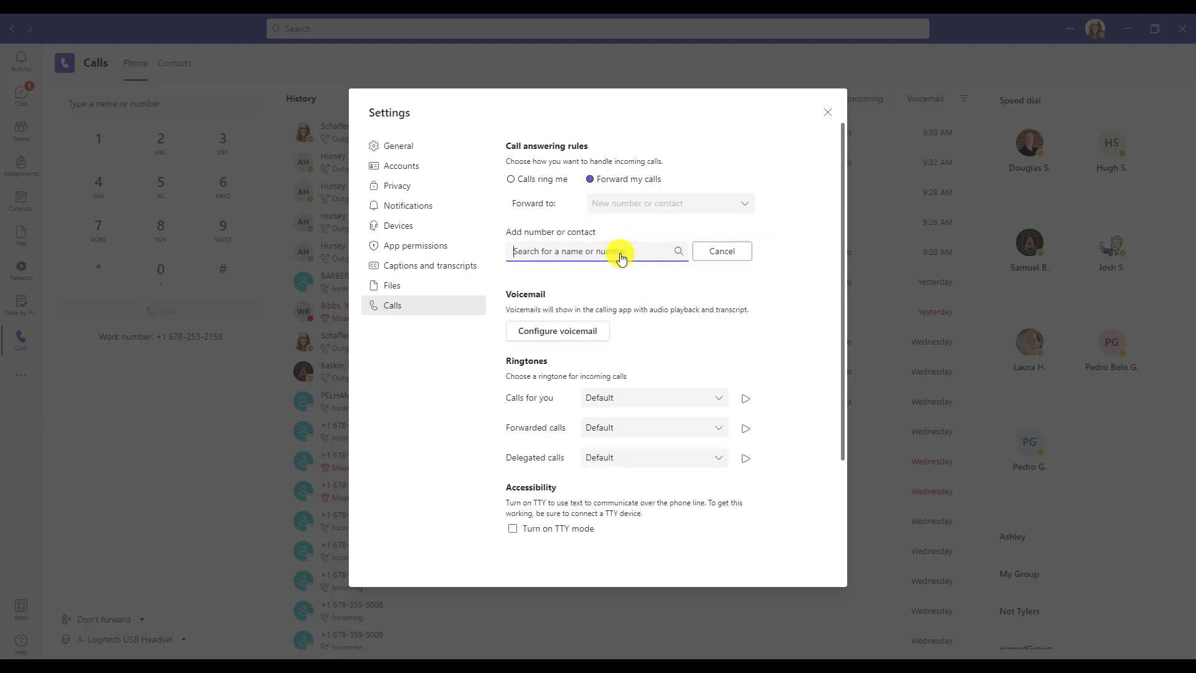
{"action": "type", "text": "beck"}
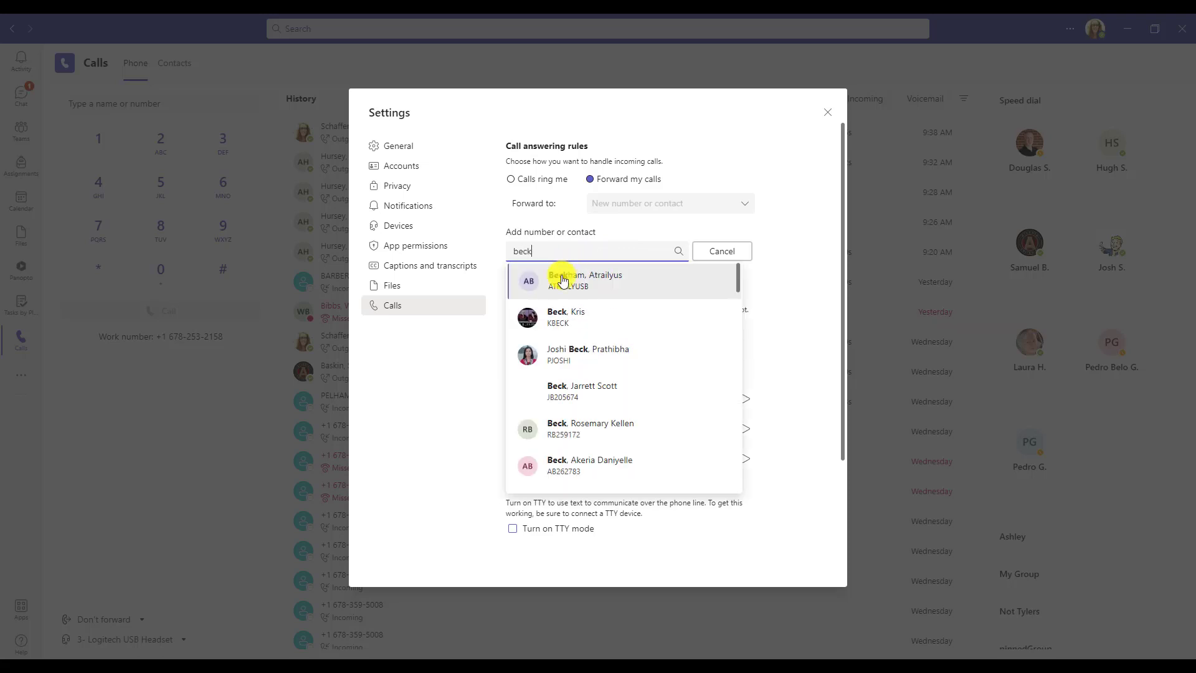
{"action": "left_click", "coordinate": [563, 281]}
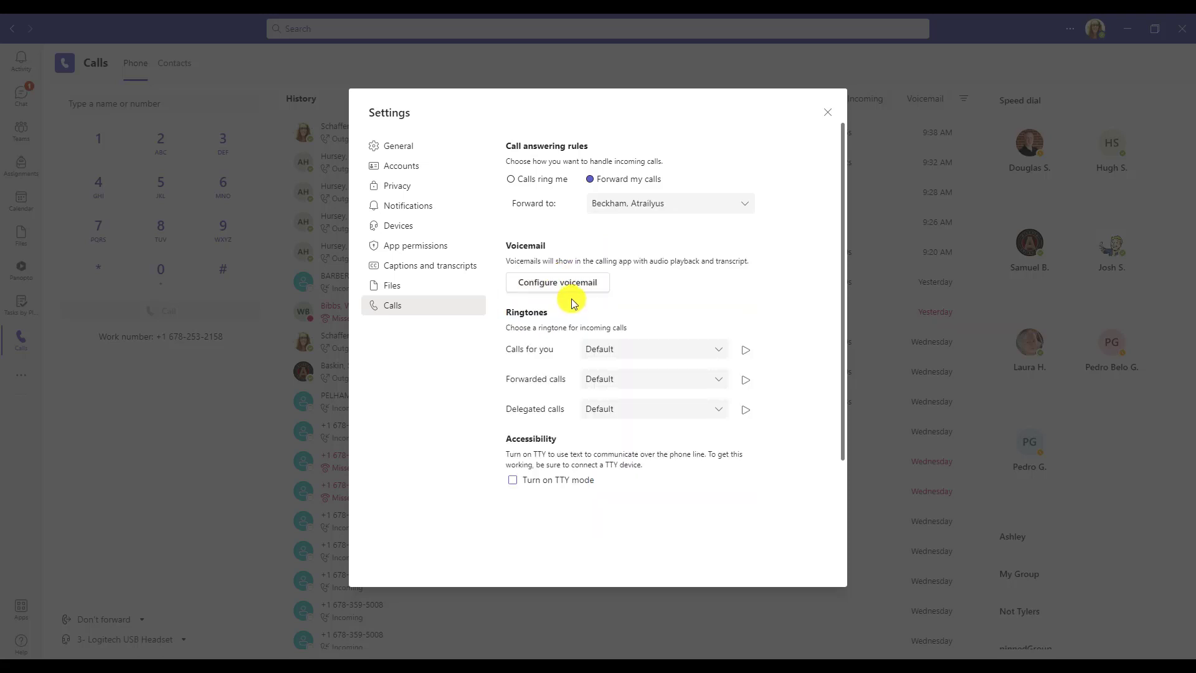
{"action": "left_click", "coordinate": [602, 214]}
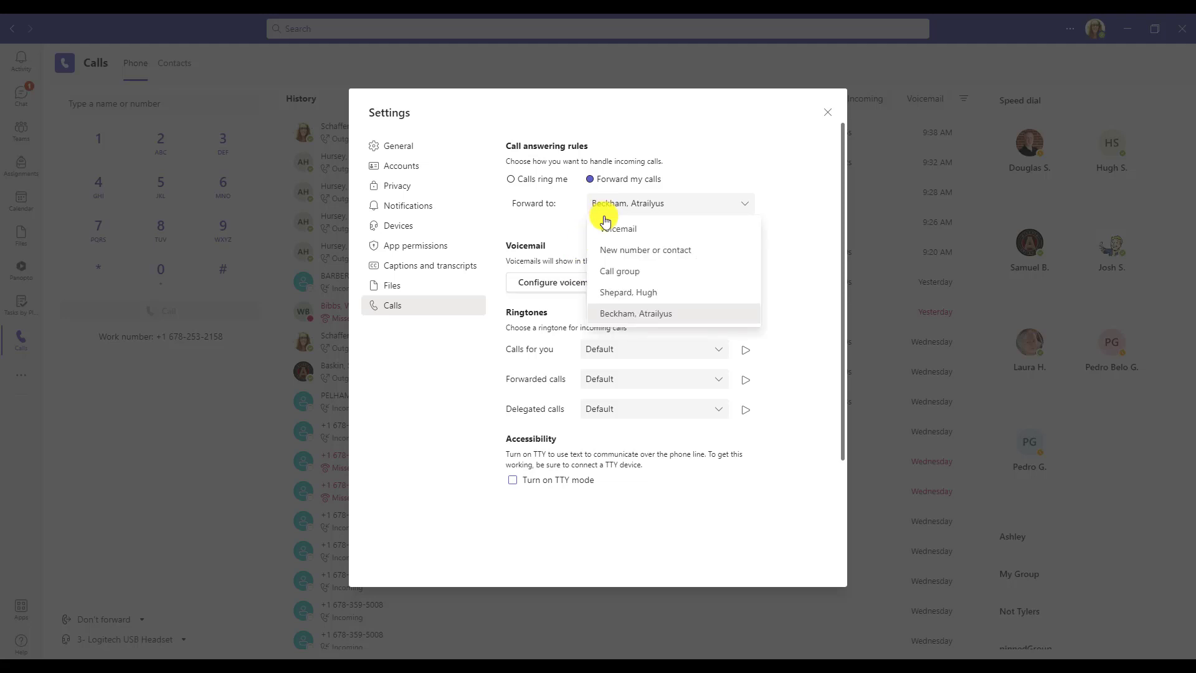
{"action": "left_click", "coordinate": [620, 273]}
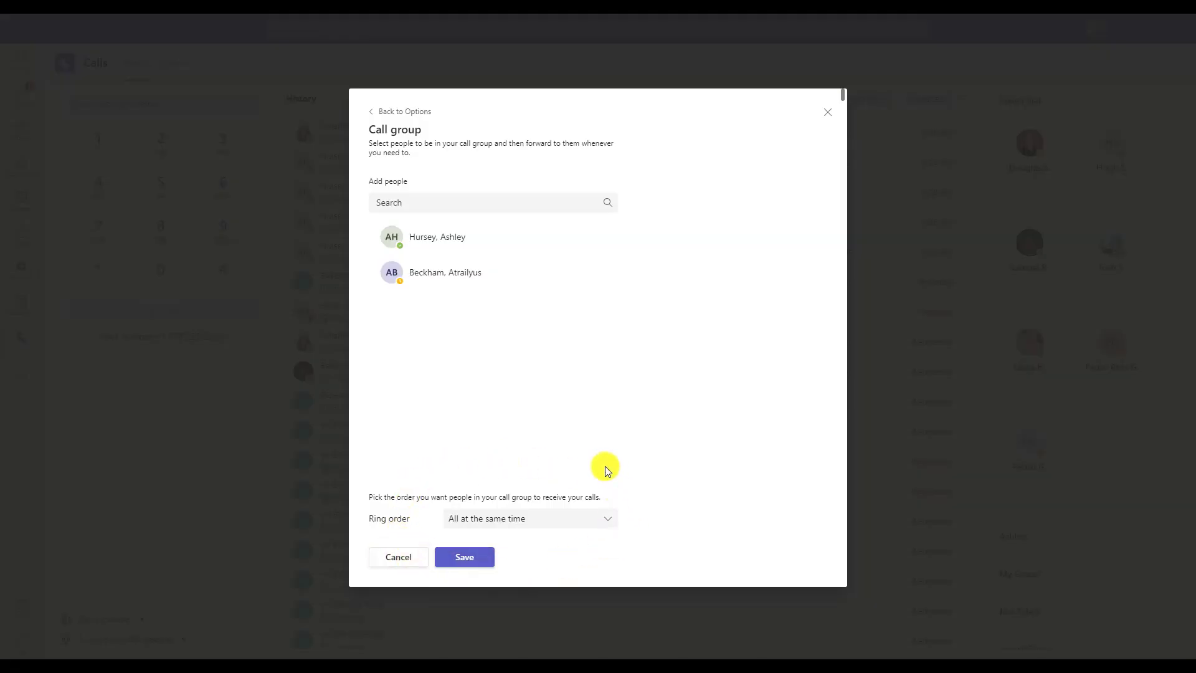
Set the call group to ring members in listed order, save, then reopen and cancel the editor.
{"action": "left_click", "coordinate": [475, 521]}
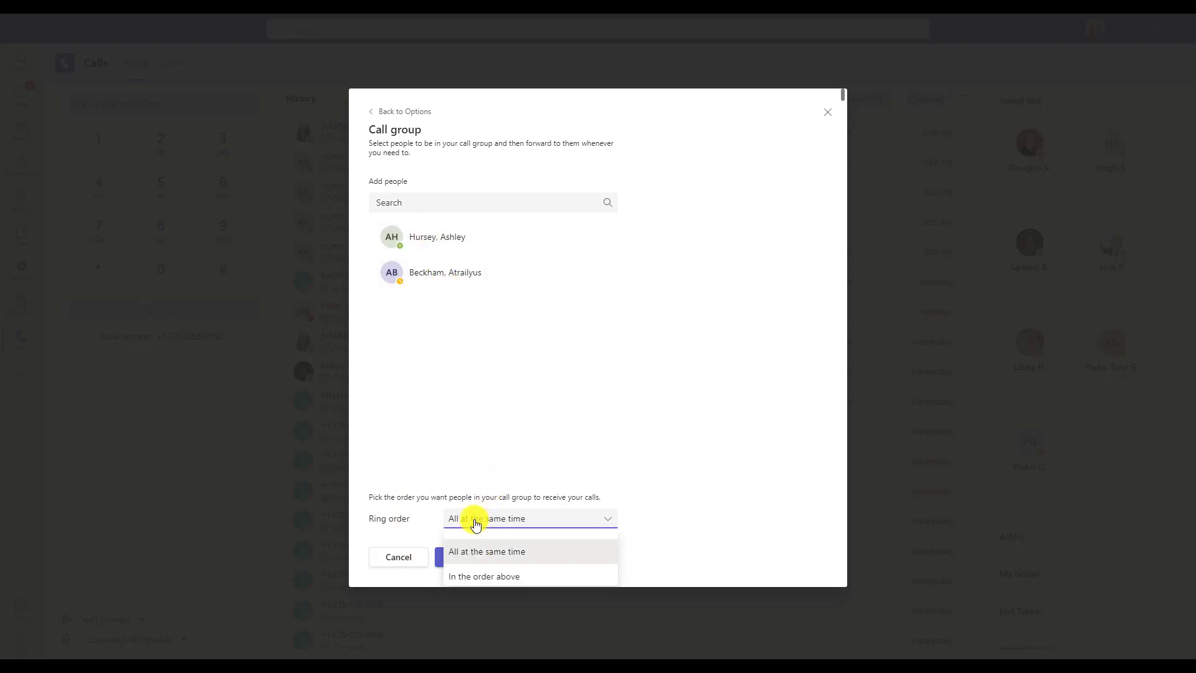
{"action": "left_click", "coordinate": [485, 577]}
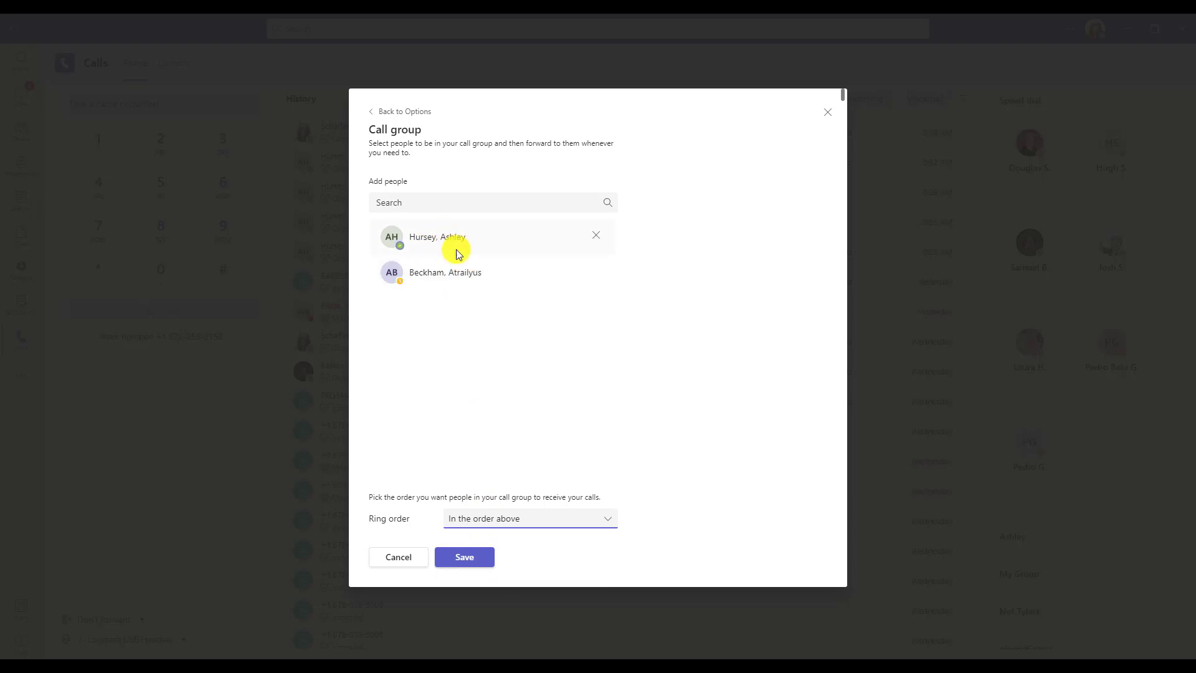
{"action": "left_click", "coordinate": [455, 556]}
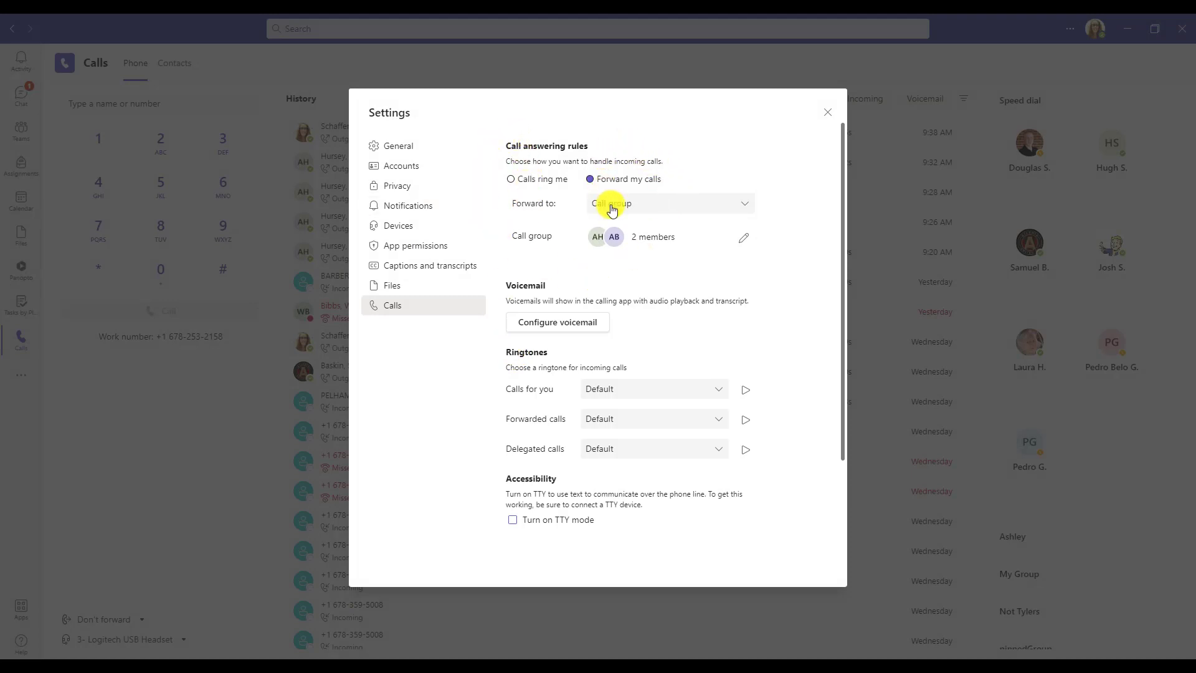
{"action": "left_click", "coordinate": [741, 238]}
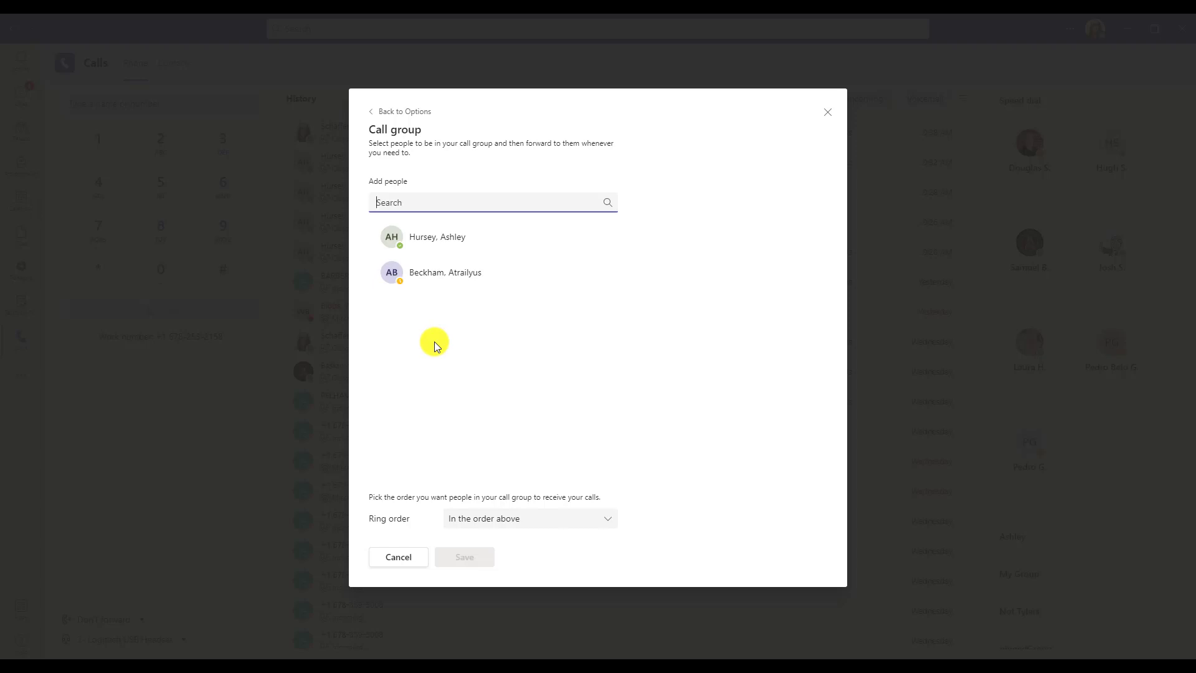
{"action": "left_click", "coordinate": [405, 569]}
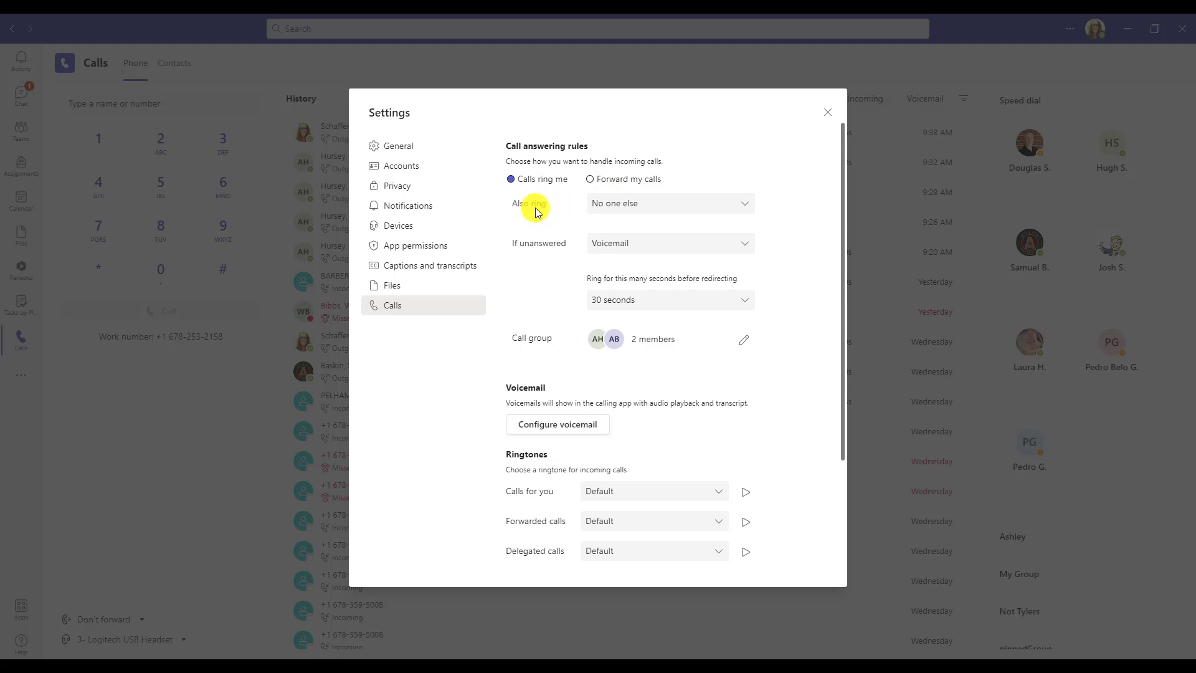
Set Also ring to Call group, keep Voicemail after 30 seconds unanswered, and close Settings.
{"action": "left_click", "coordinate": [592, 198]}
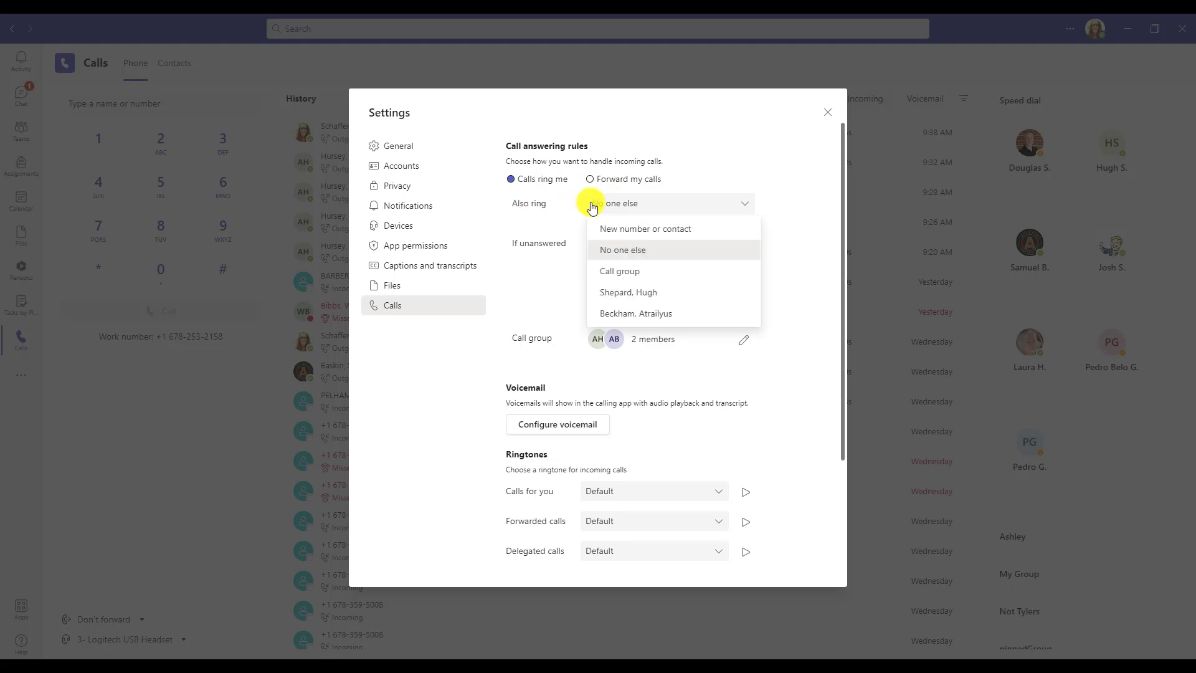
{"action": "left_click", "coordinate": [623, 273]}
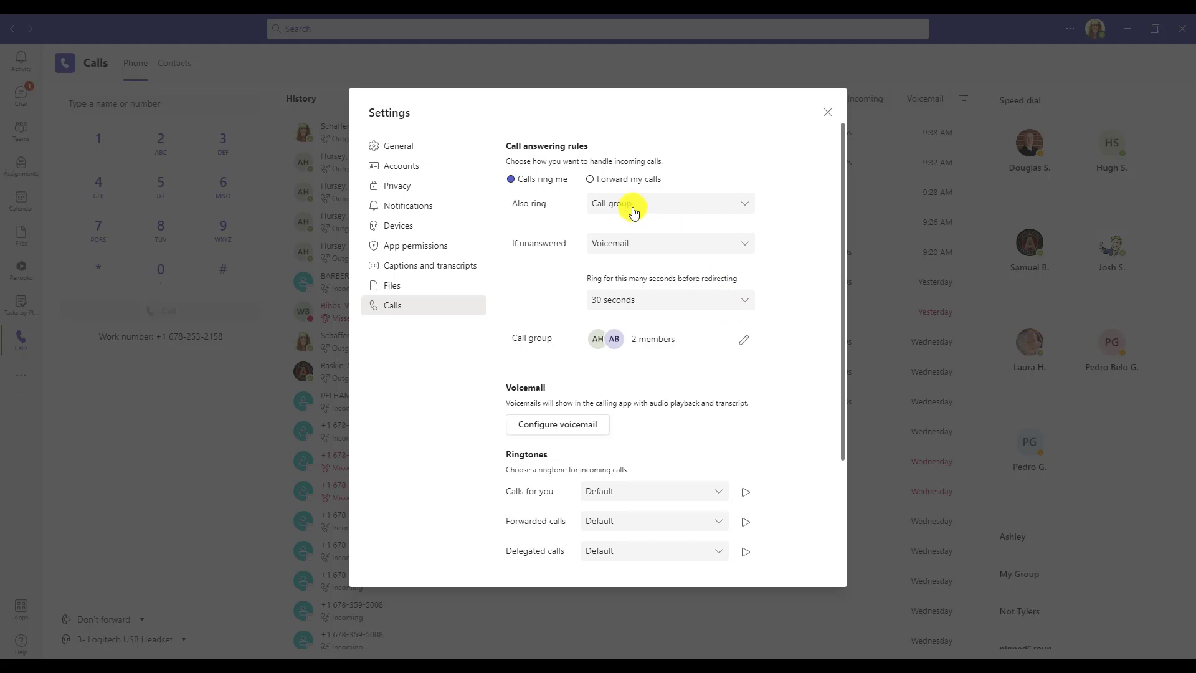
{"action": "left_click", "coordinate": [621, 252]}
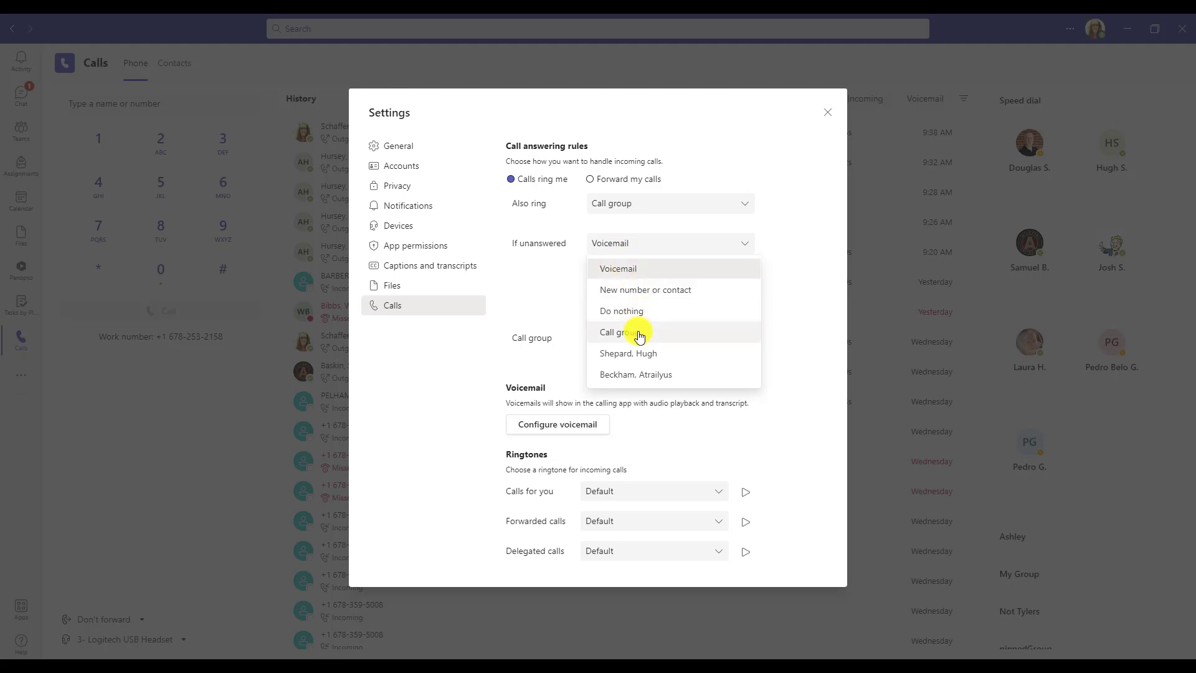
{"action": "left_click", "coordinate": [742, 229]}
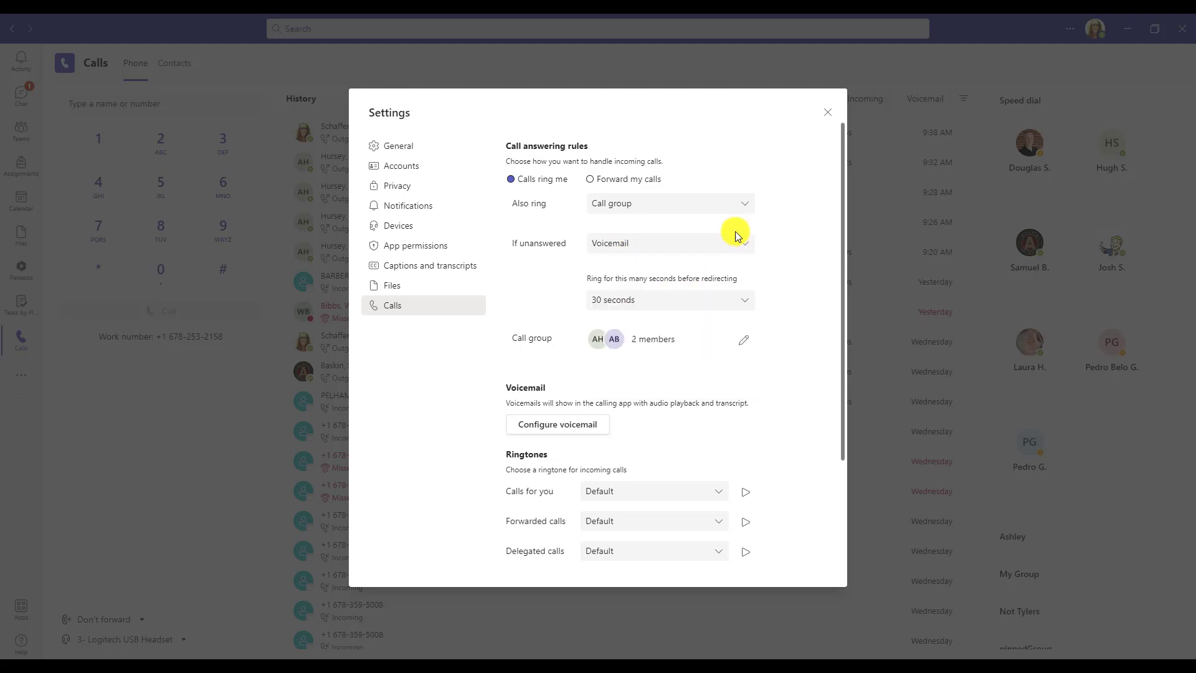
{"action": "left_click", "coordinate": [623, 248]}
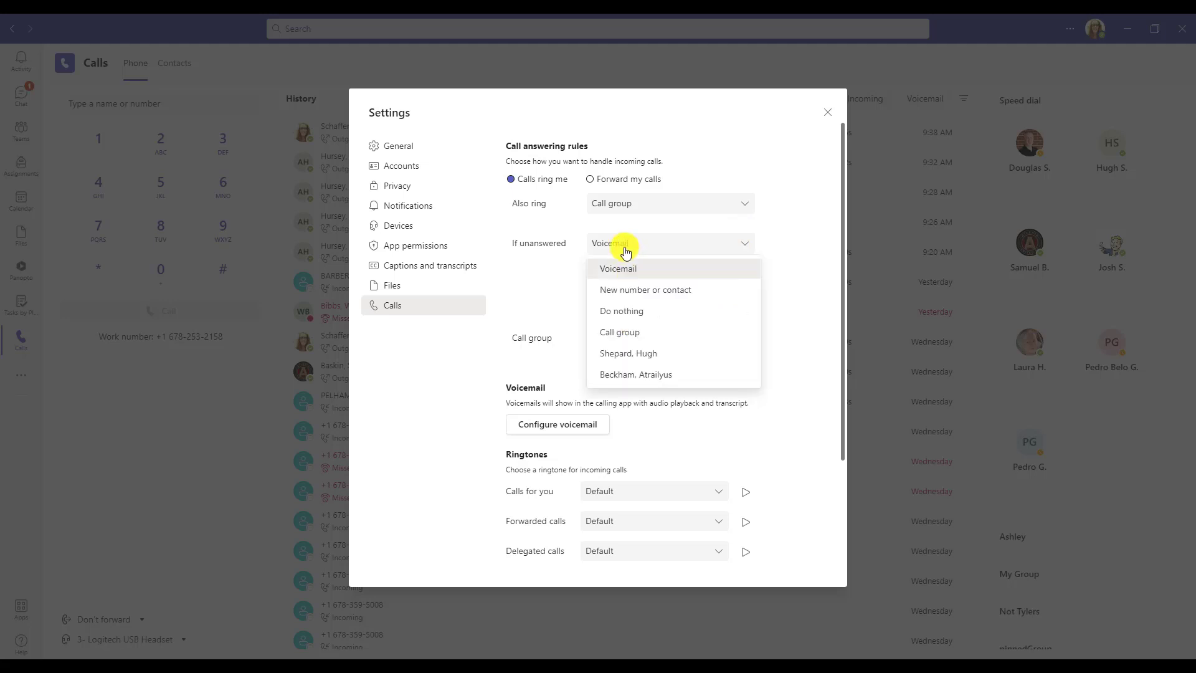
{"action": "left_click", "coordinate": [776, 296]}
{"action": "left_click", "coordinate": [650, 307]}
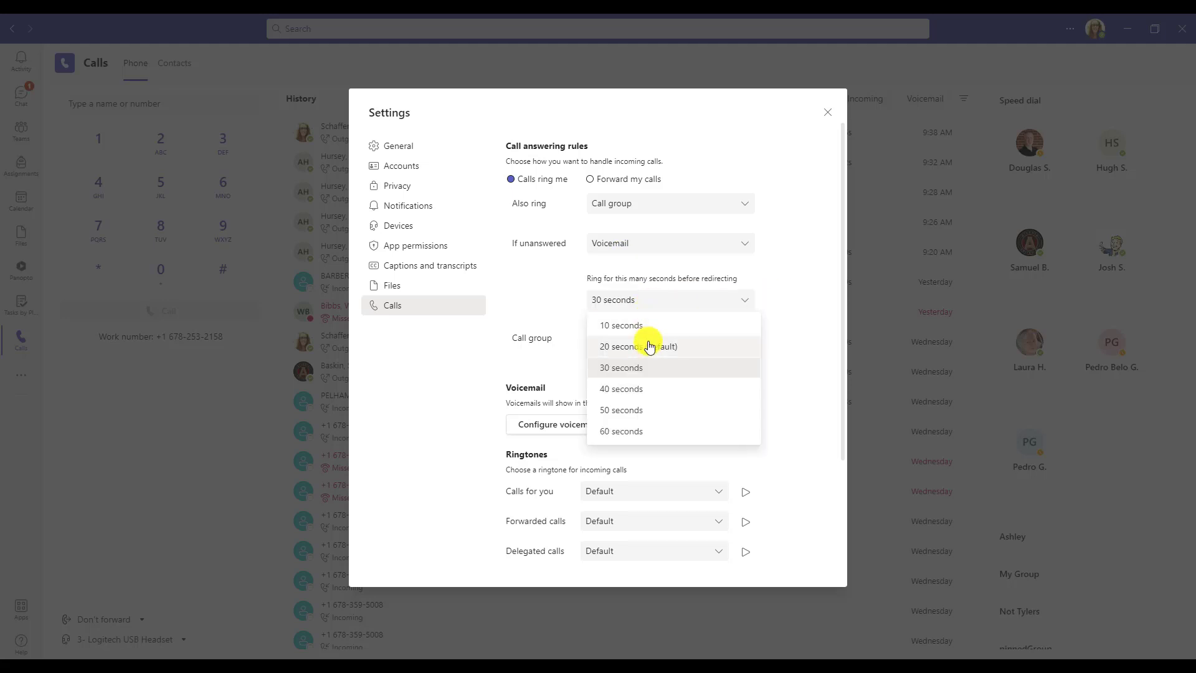
{"action": "left_click", "coordinate": [791, 305]}
{"action": "key", "text": "Escape"}
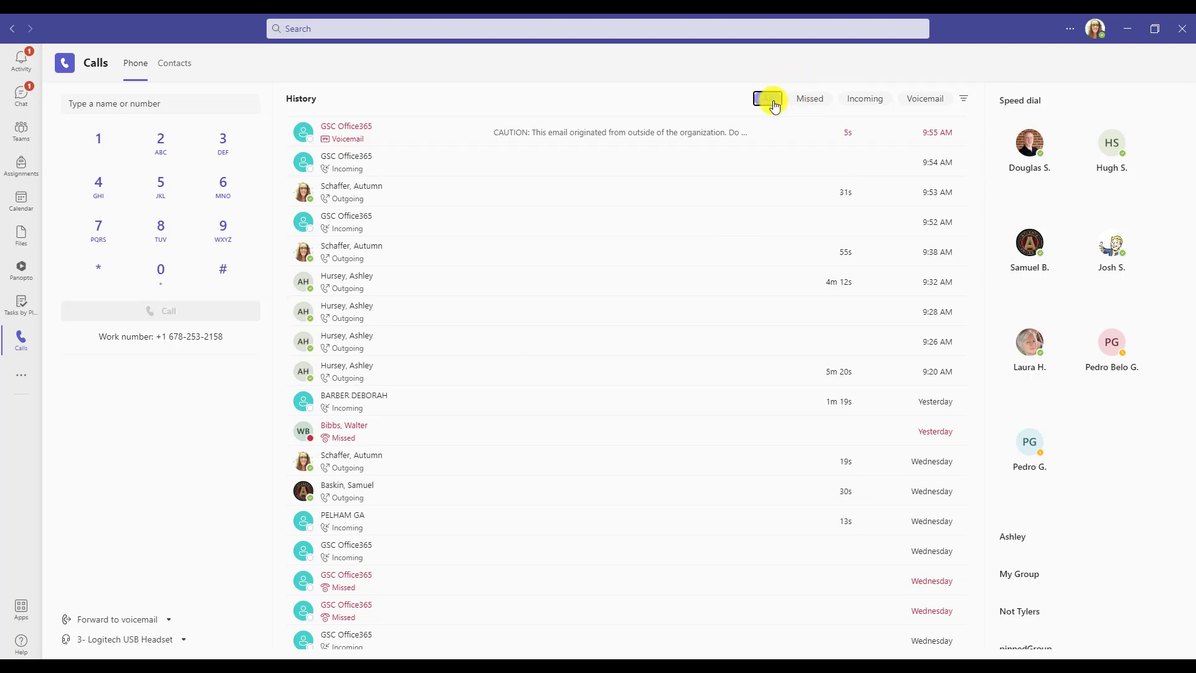
Filter history to voicemails, review and close its Outlook email, then open the 5-second voicemail's details.
{"action": "left_click", "coordinate": [926, 101]}
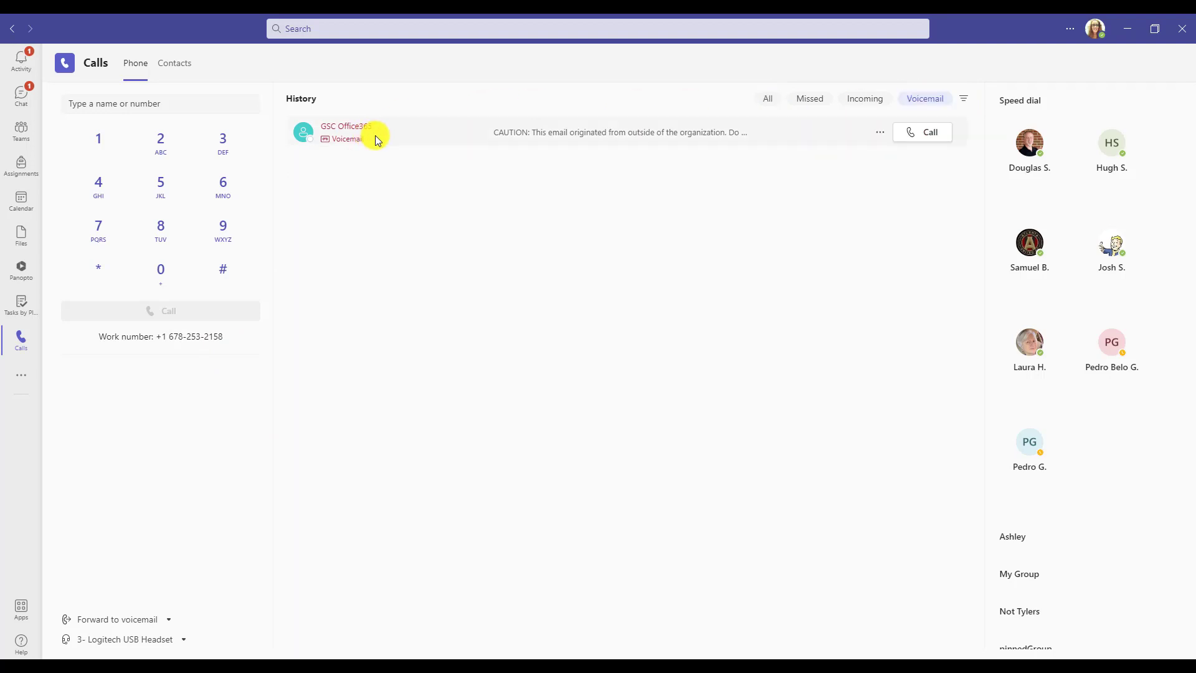
{"action": "left_click_drag", "start_coordinate": [1195, 192], "coordinate": [448, 99]}
{"action": "left_click_drag", "start_coordinate": [544, 101], "coordinate": [467, 106]}
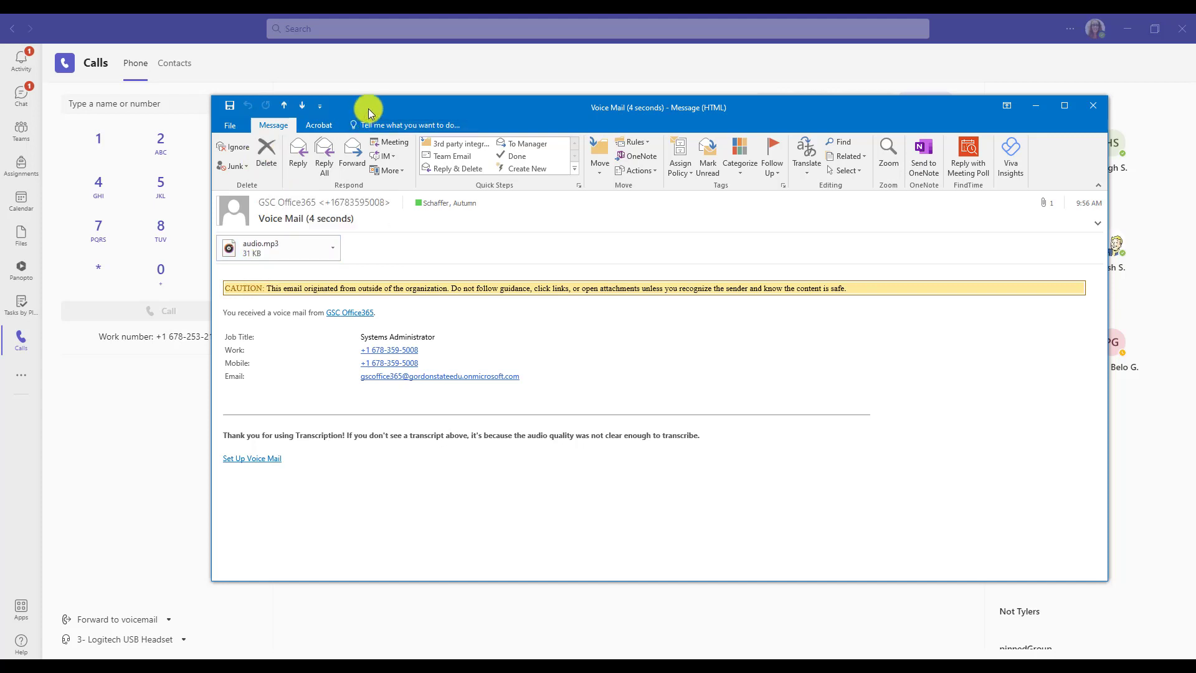
{"action": "key", "text": "Escape"}
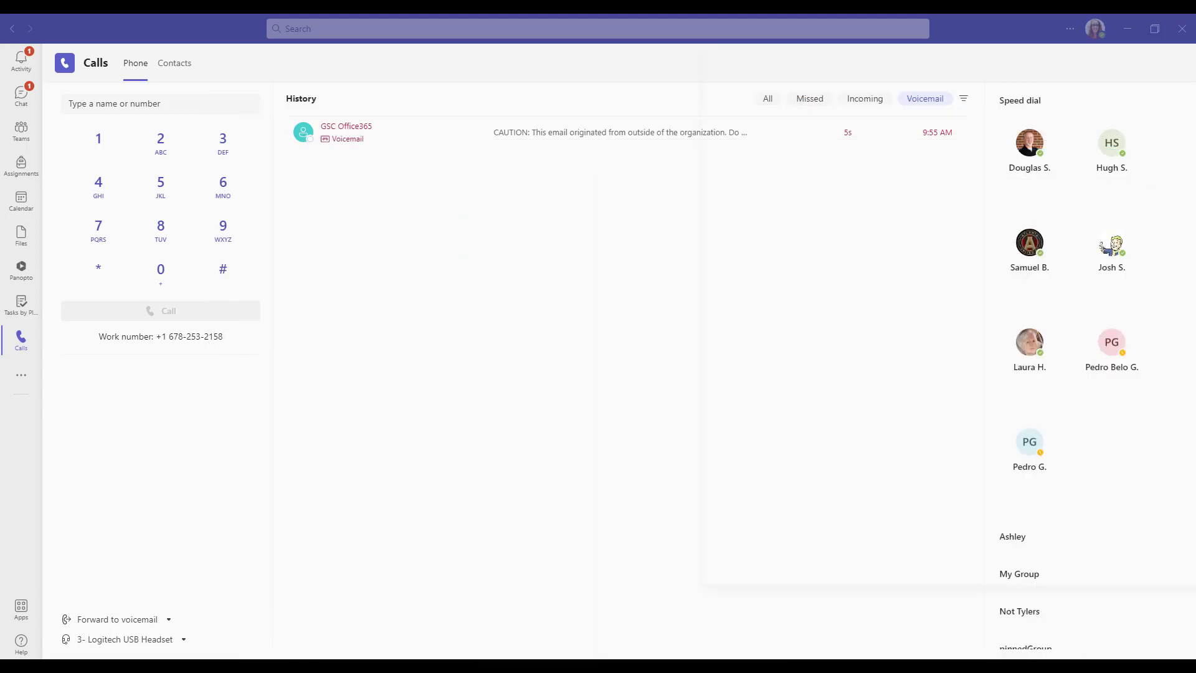
{"action": "left_click", "coordinate": [341, 137]}
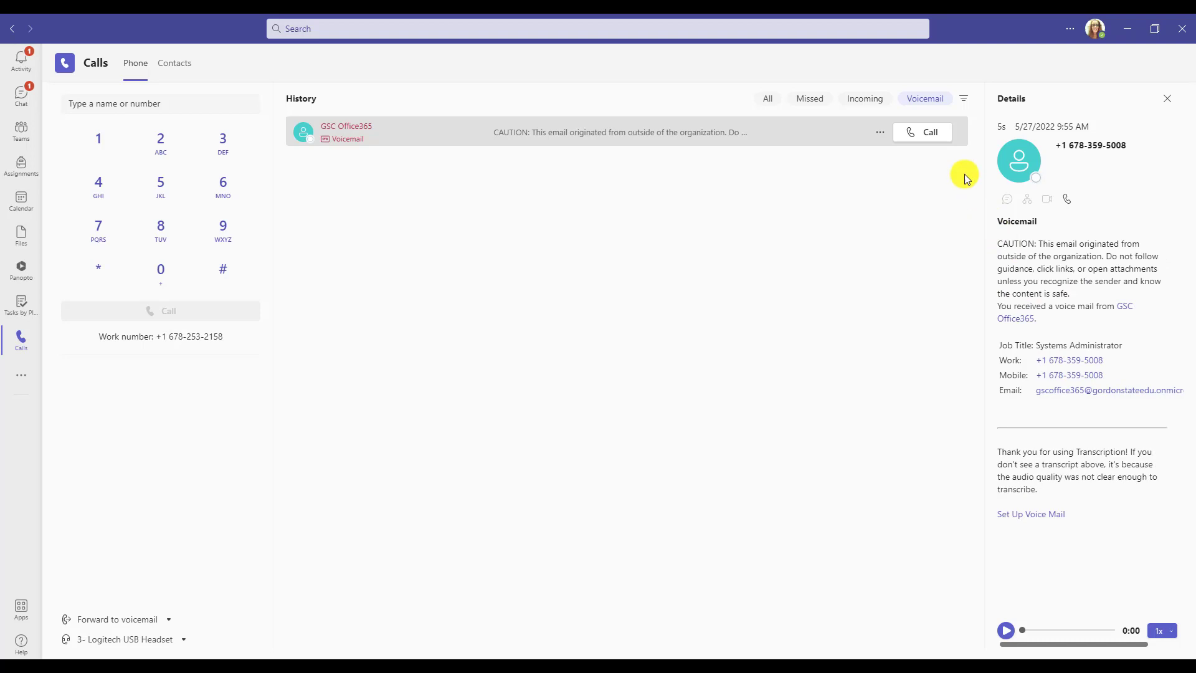
Delete the voicemail's Outlook email copy and set the history filter back to All.
{"action": "right_click", "coordinate": [928, 136]}
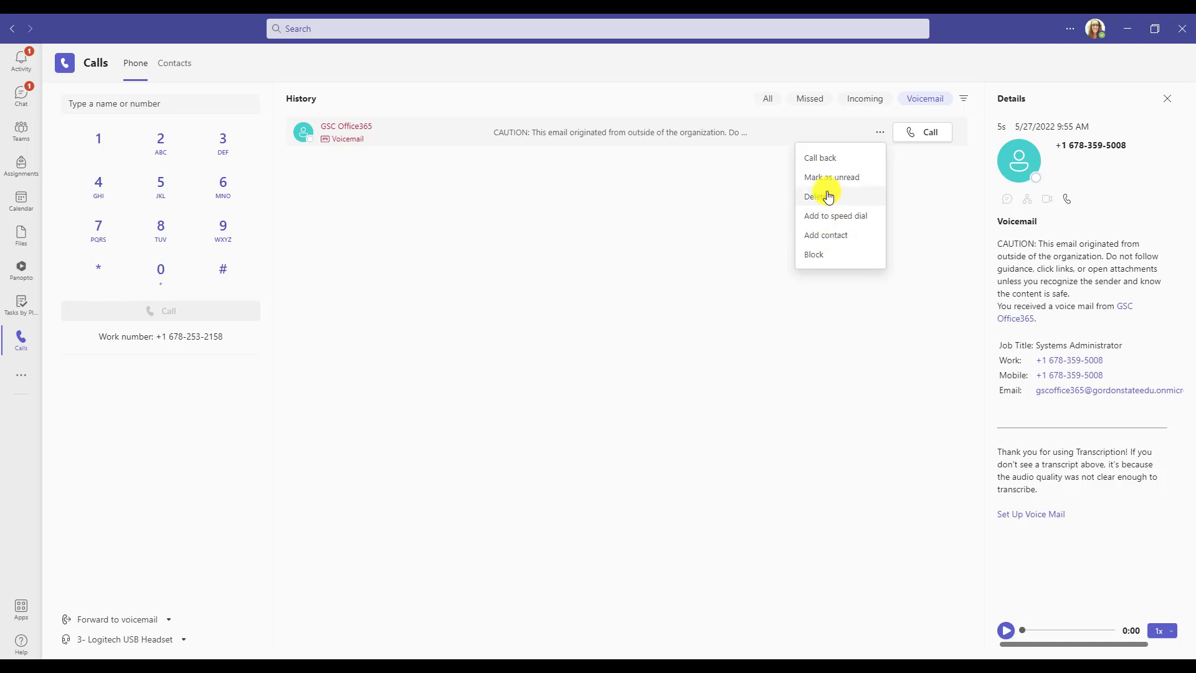
{"action": "left_click", "coordinate": [701, 229]}
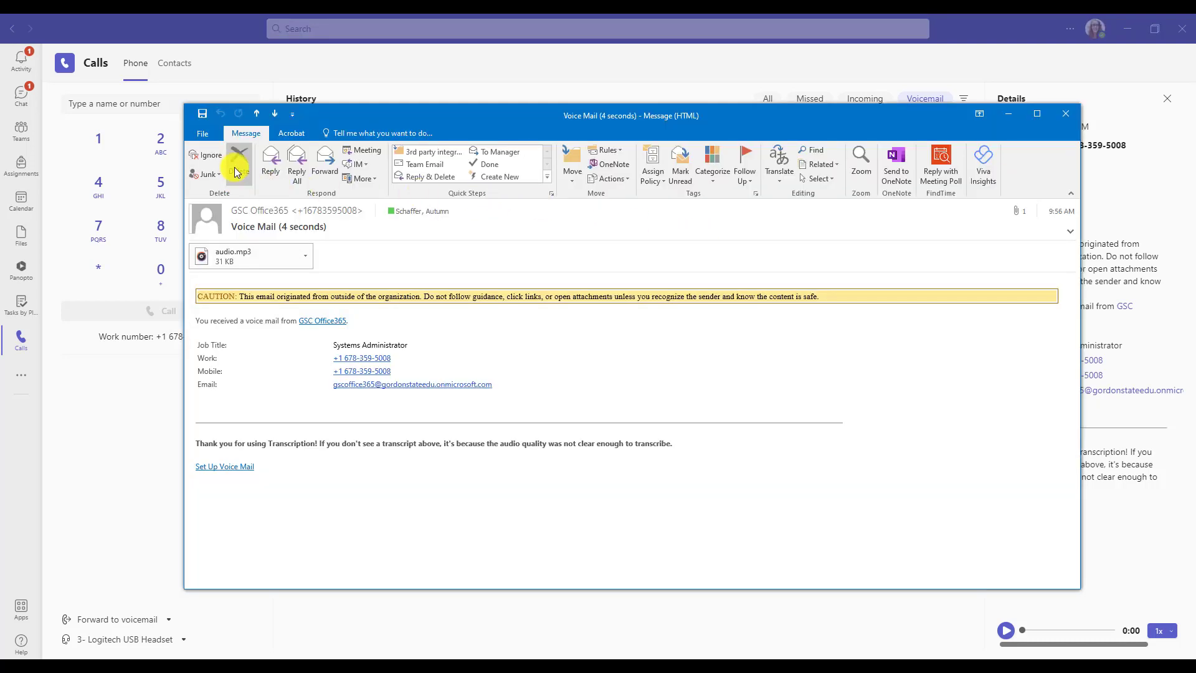
{"action": "left_click", "coordinate": [236, 172]}
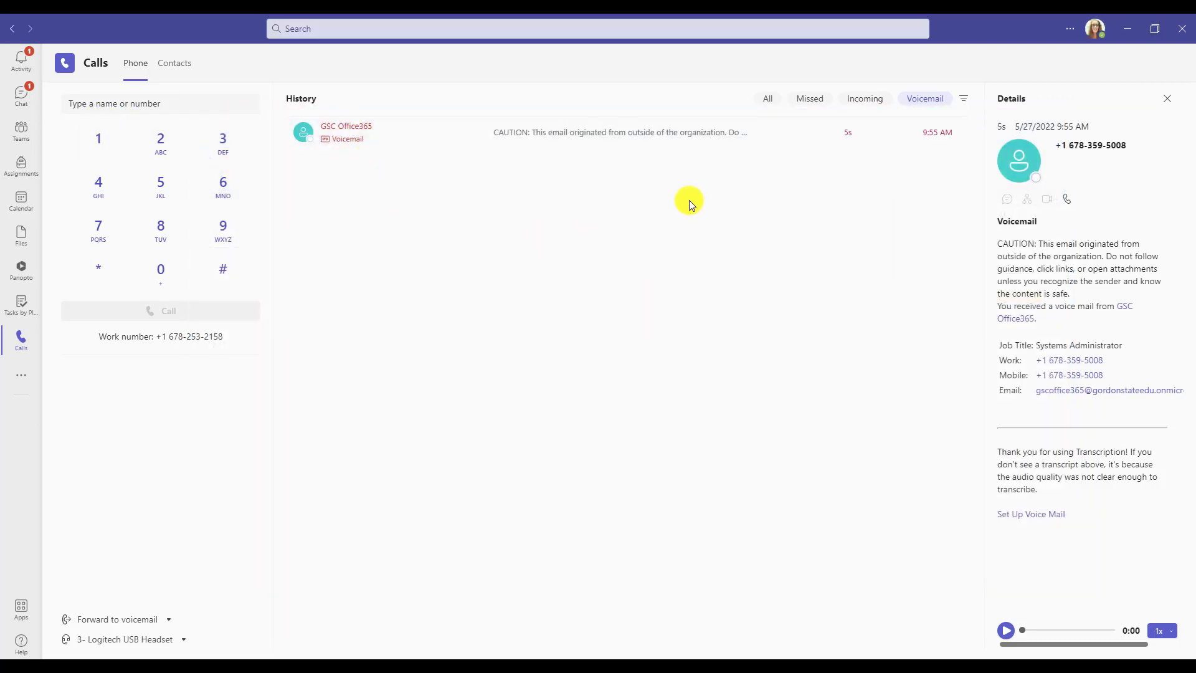
{"action": "left_click", "coordinate": [767, 98]}
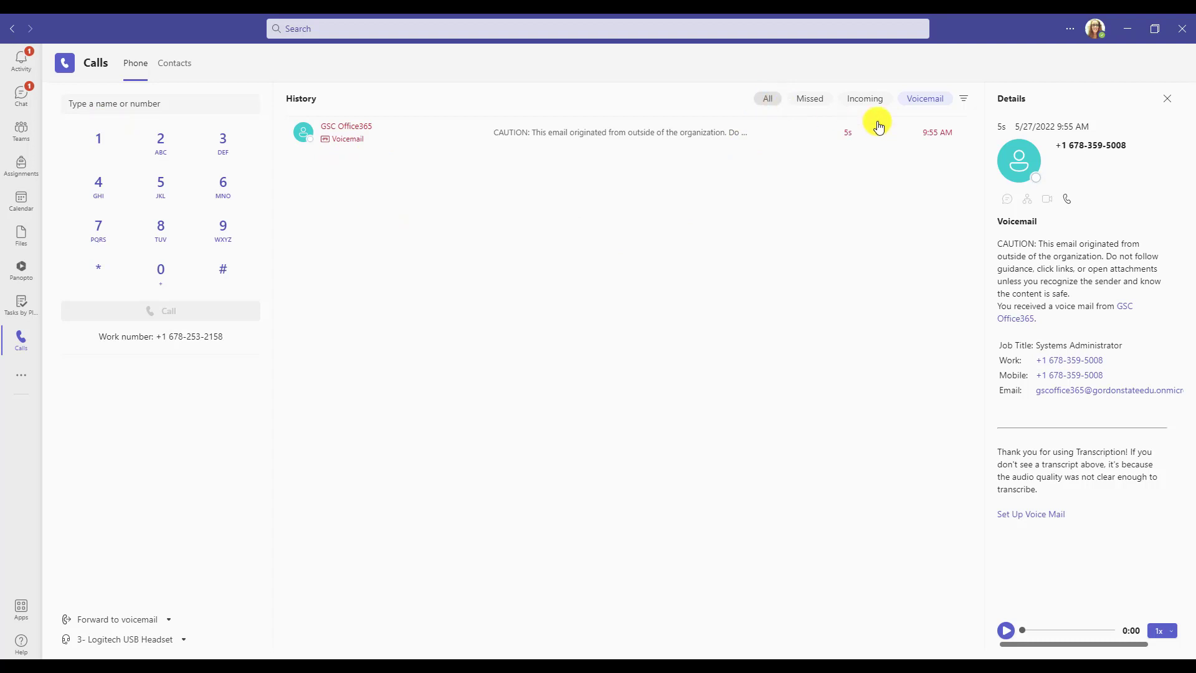
Search a colleague by name and add them to the speed dial group, making eight contacts.
{"action": "left_click", "coordinate": [926, 103]}
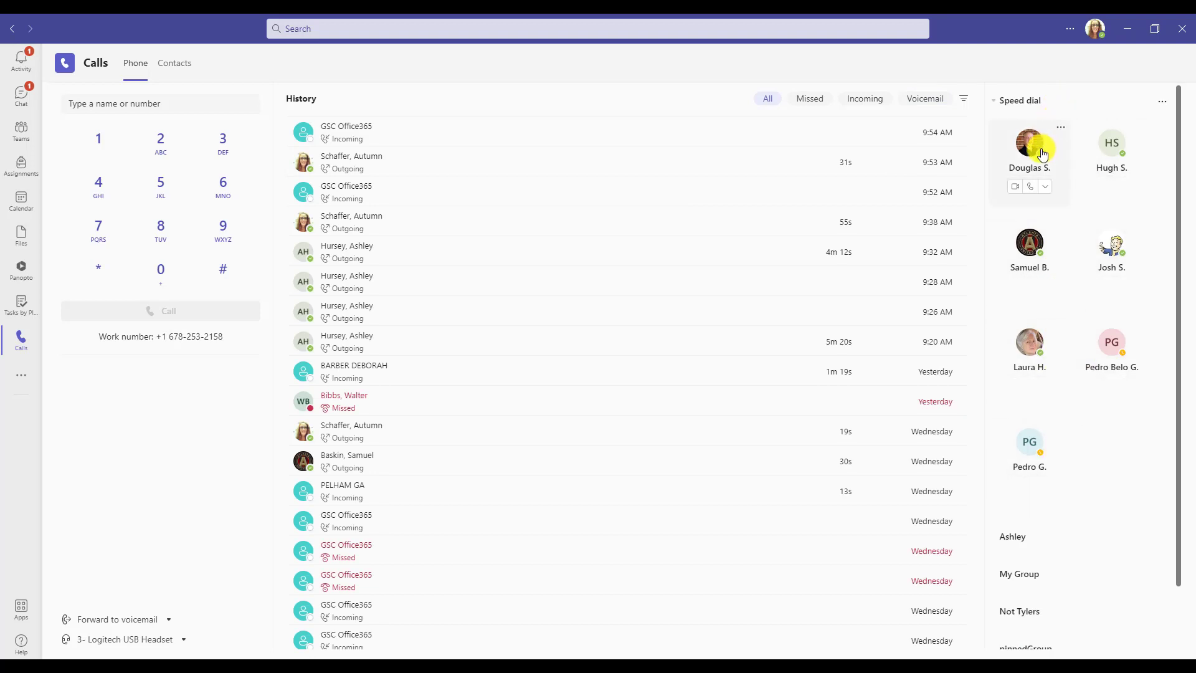
{"action": "mouse_move", "coordinate": [1032, 147]}
{"action": "mouse_move", "coordinate": [1116, 197]}
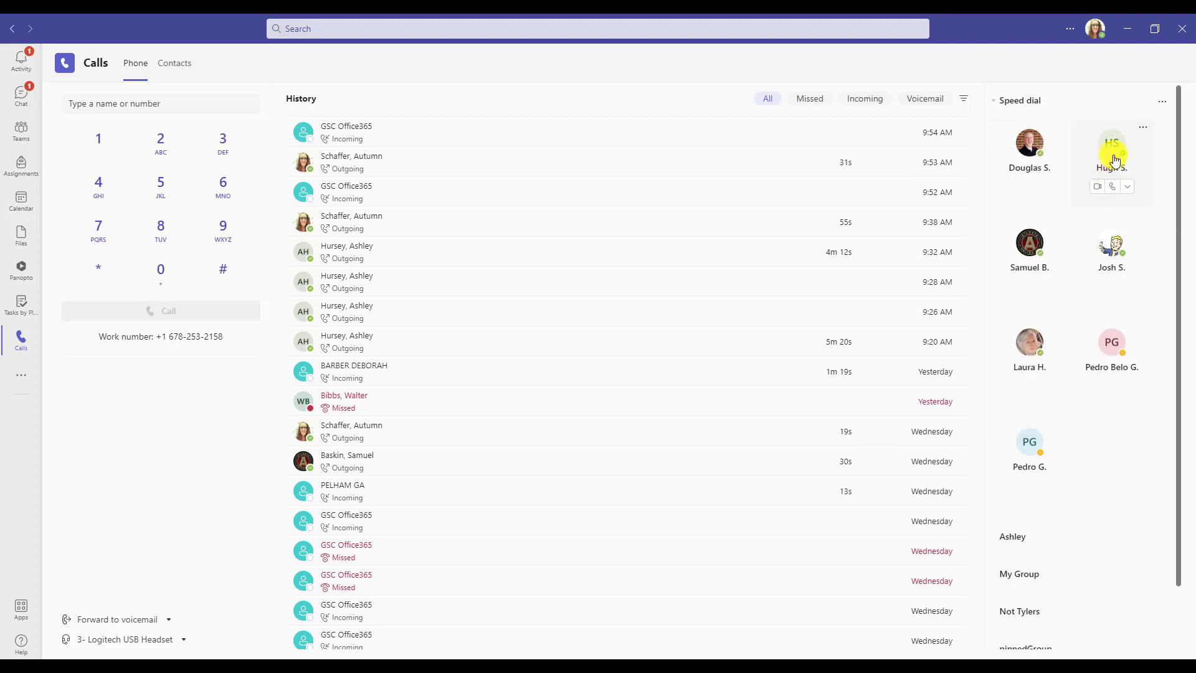
{"action": "left_click", "coordinate": [1144, 129]}
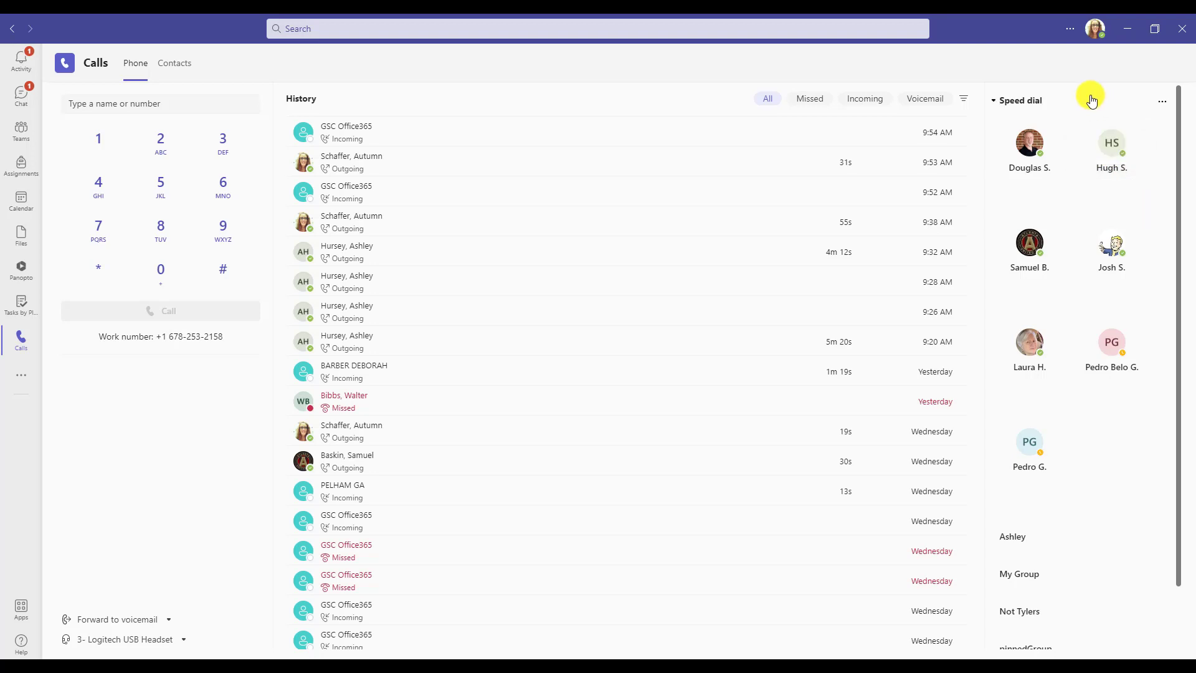
{"action": "left_click", "coordinate": [1161, 105]}
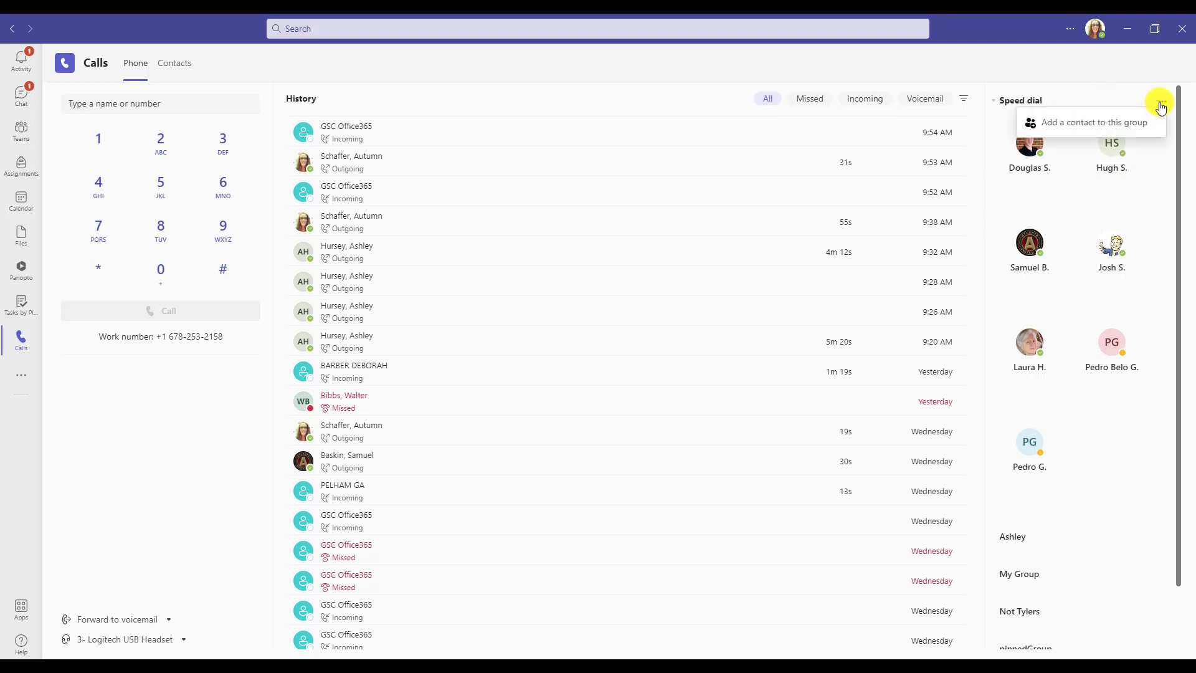
{"action": "left_click", "coordinate": [1077, 128]}
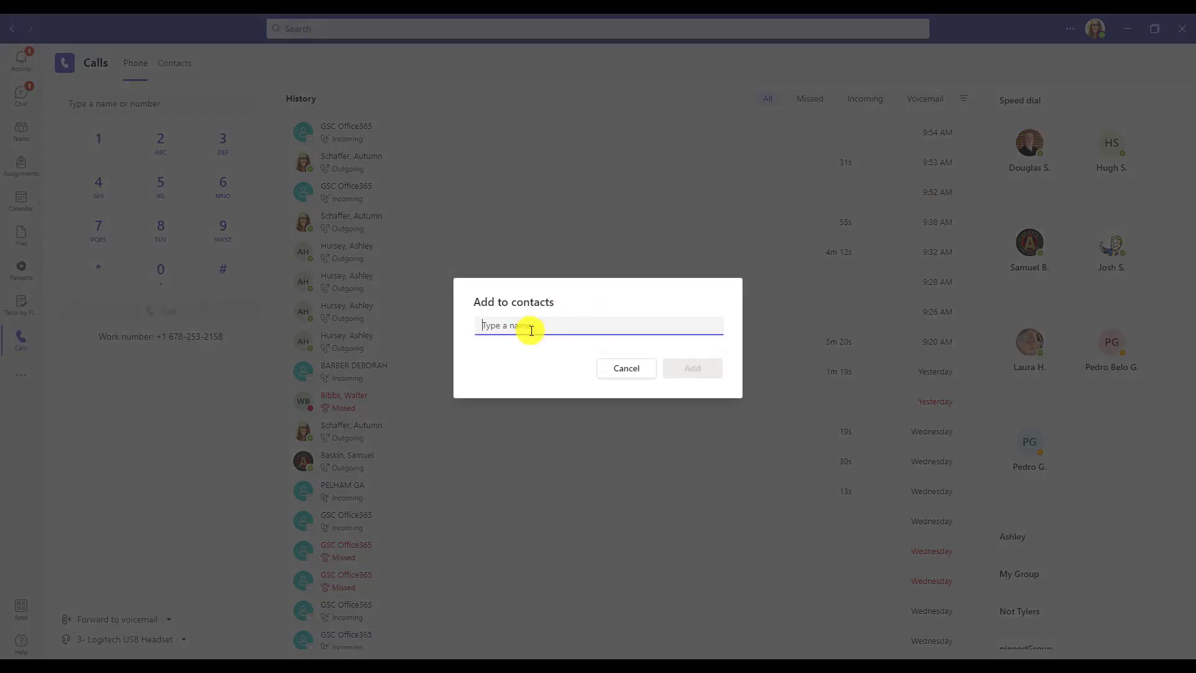
{"action": "type", "text": "hur"}
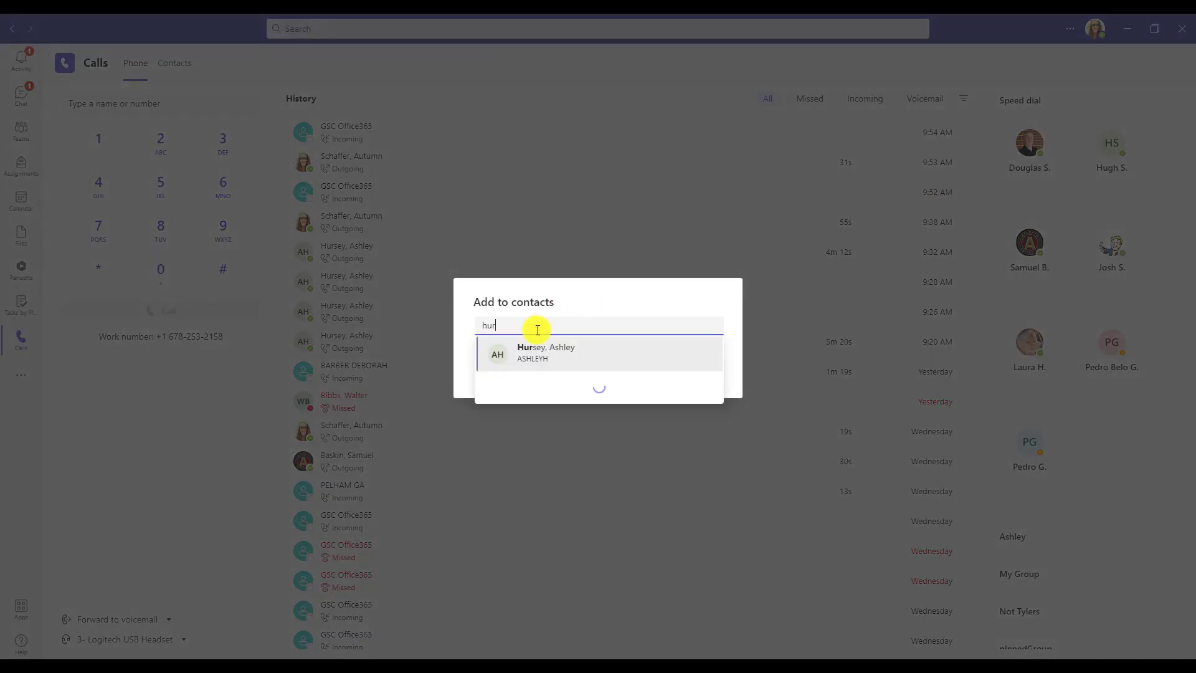
{"action": "left_click", "coordinate": [548, 351]}
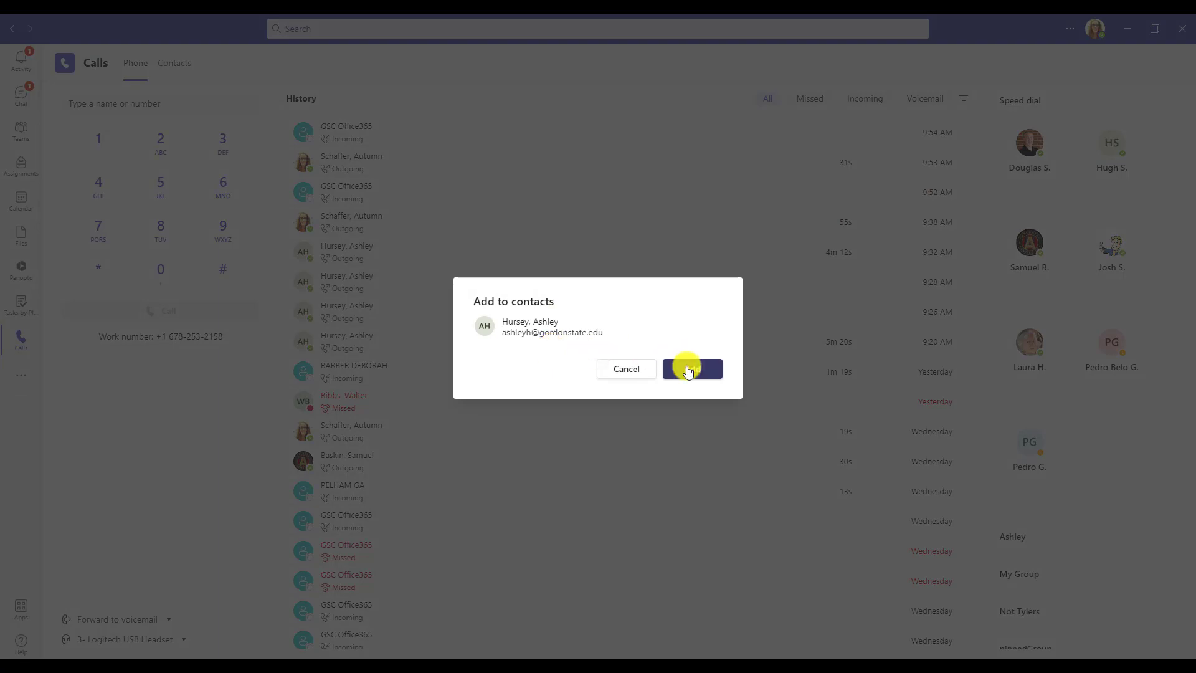
{"action": "key", "text": "Return"}
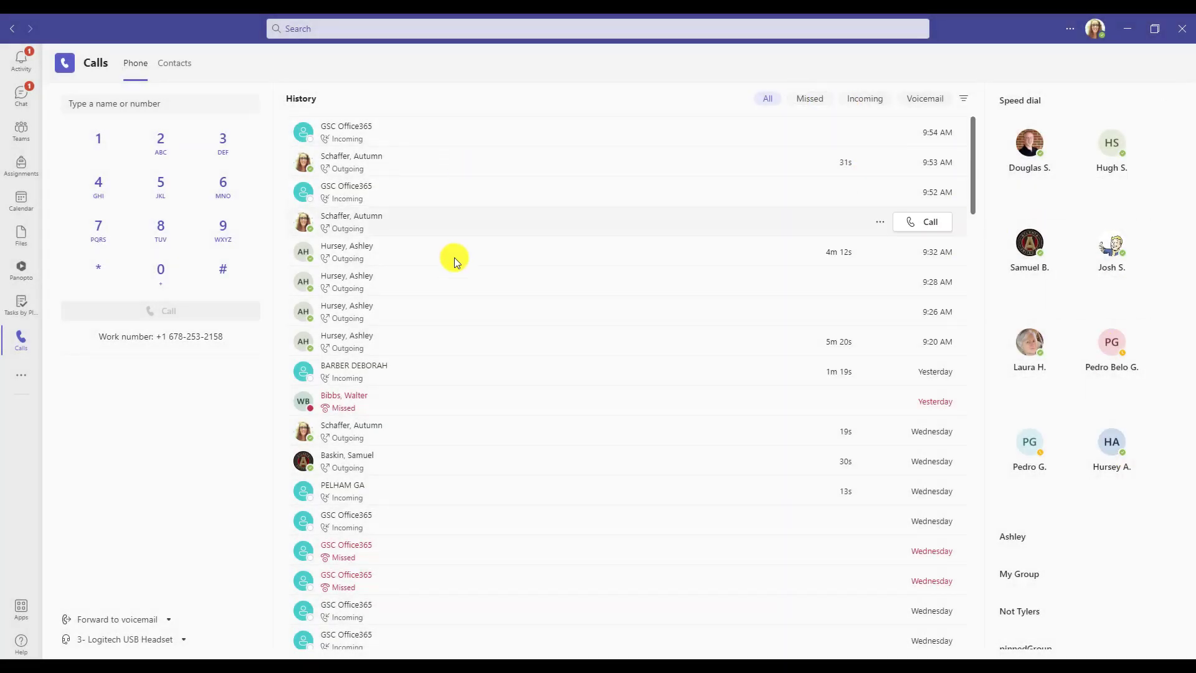
Filter history to Incoming calls, add a caller to speed dial, then advance to the phone slide.
{"action": "left_click", "coordinate": [862, 101]}
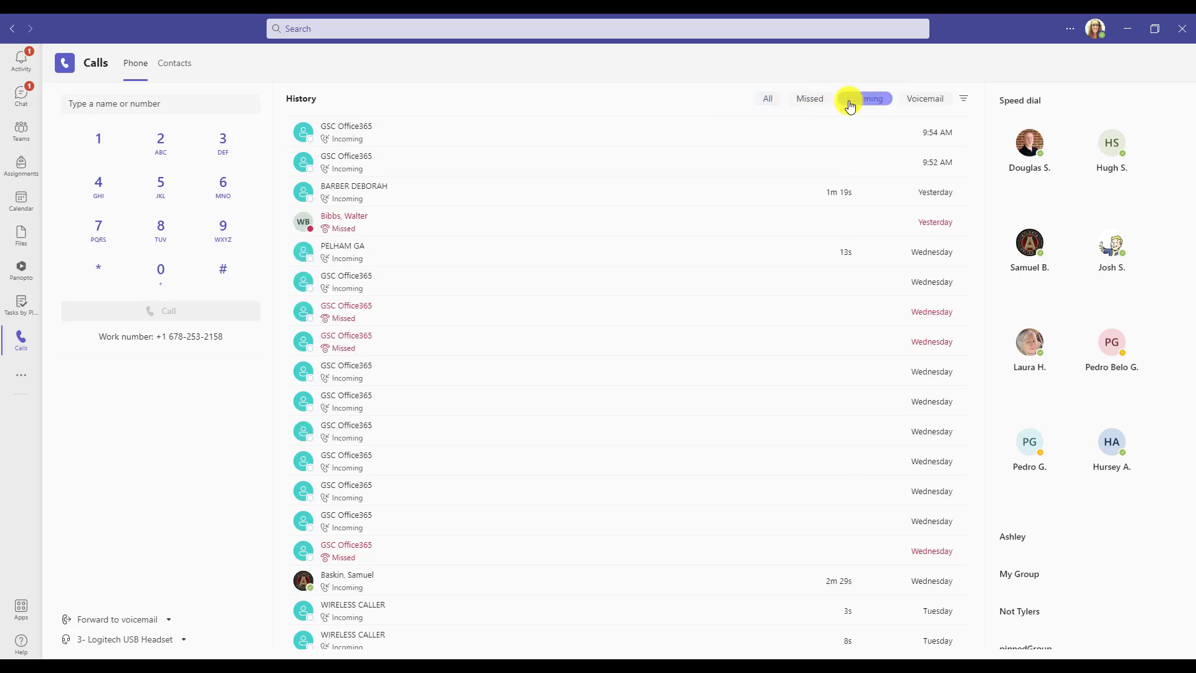
{"action": "left_click", "coordinate": [877, 284]}
{"action": "left_click", "coordinate": [853, 323]}
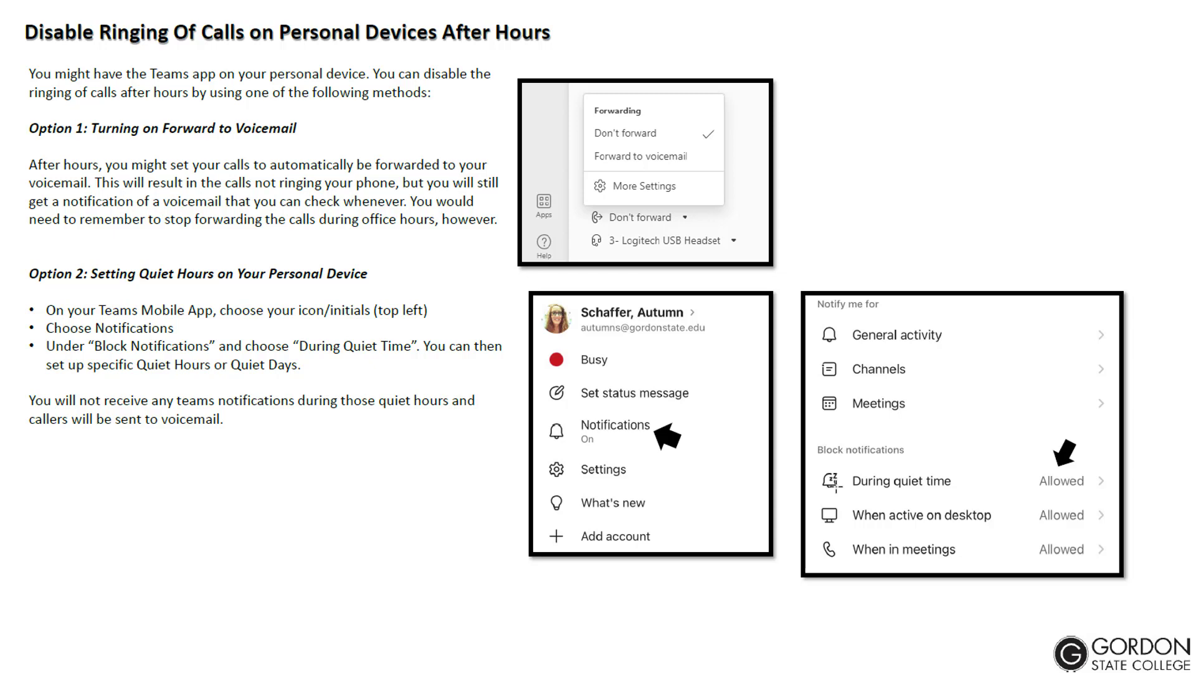
{"action": "left_click", "coordinate": [832, 481]}
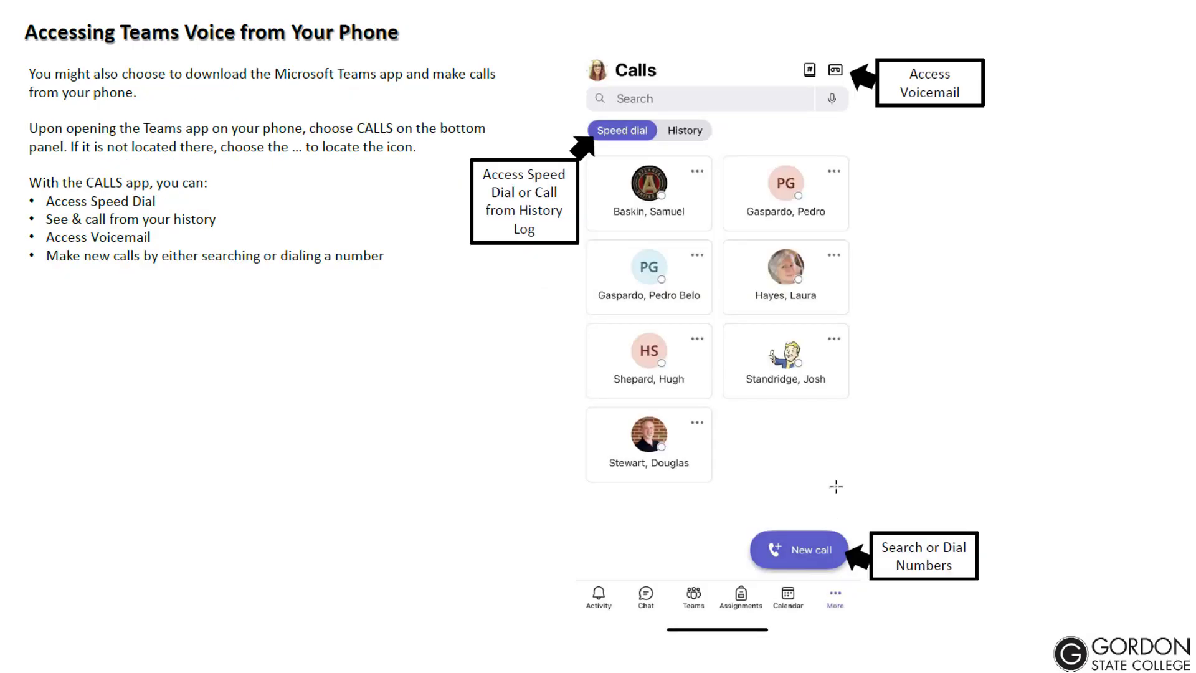